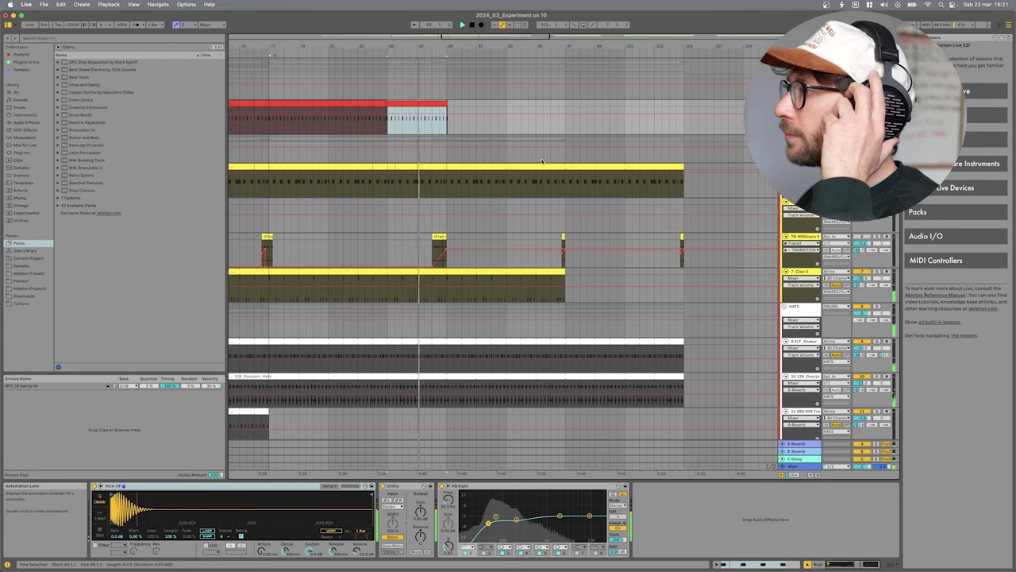
Step: Stop playback and clear the marked range so the red drum clip ends around bar 89
scroll(552, 139, "down", 5)
scroll(542, 161, "down", 5)
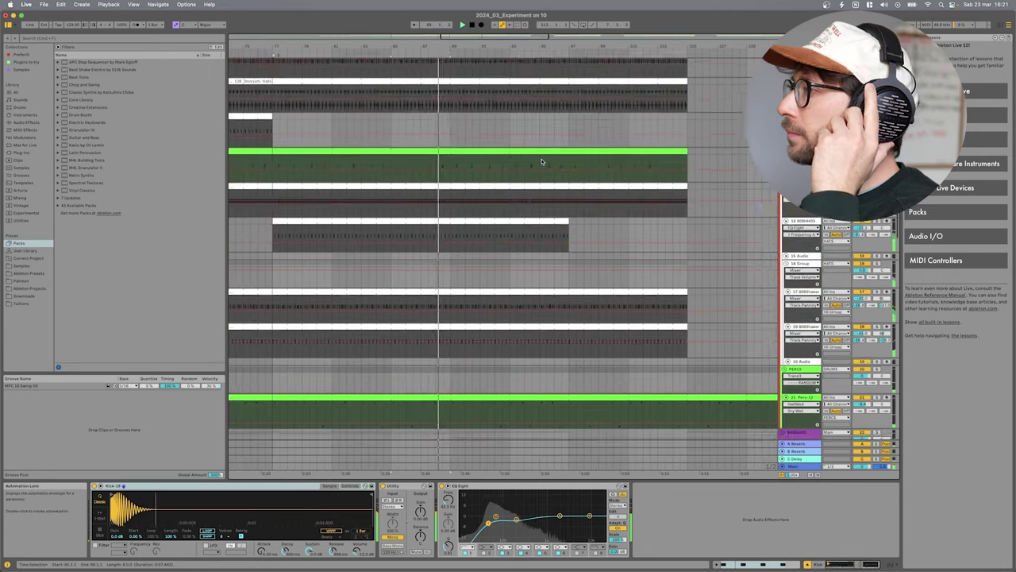
scroll(542, 162, "up", 10)
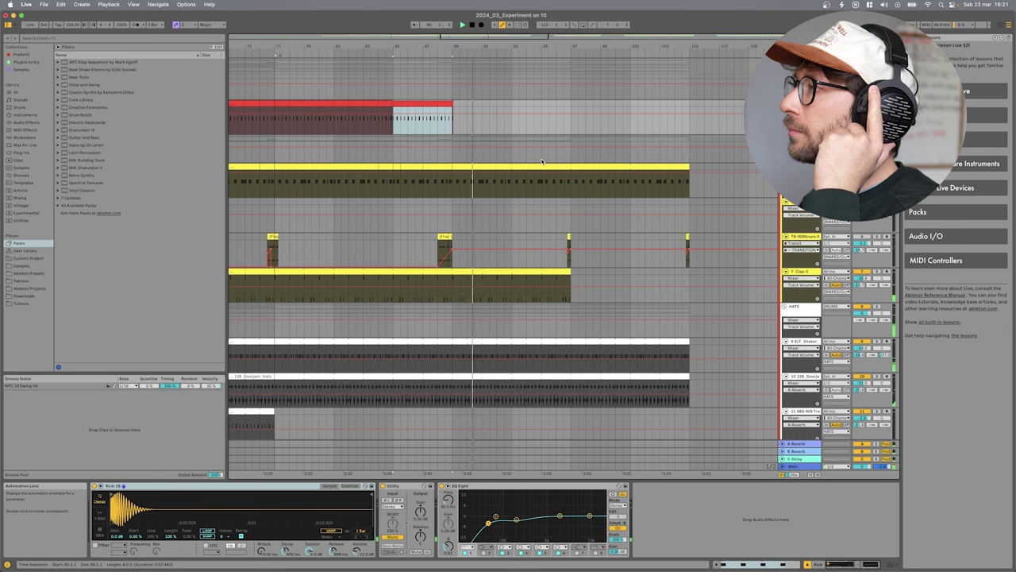
key("space")
left_click(435, 124)
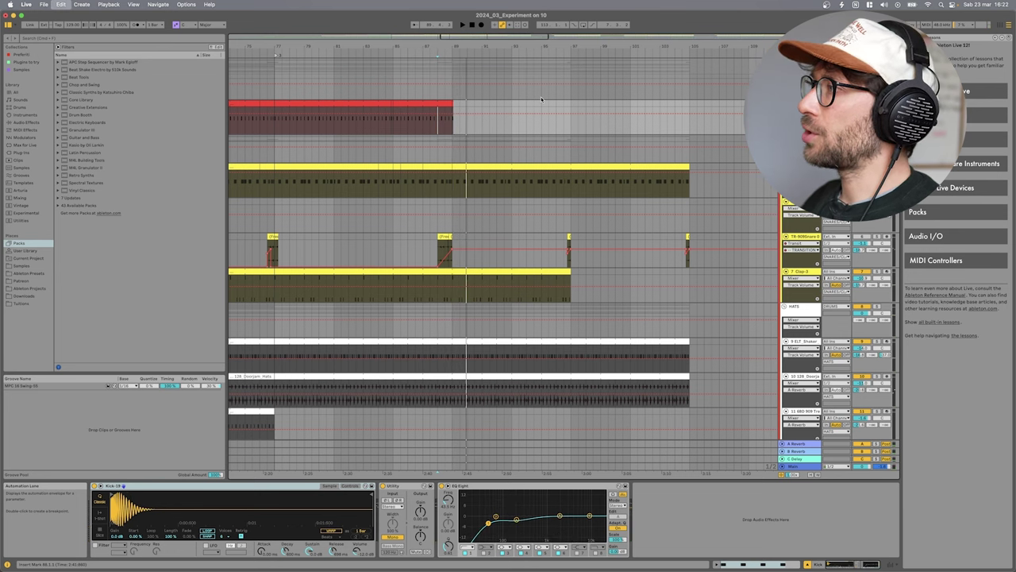
Step: Mark bars 85–86 in the red drum clip and play, then select the yellow drum track at bar 109
left_click_drag(441, 121, 402, 127)
key("space")
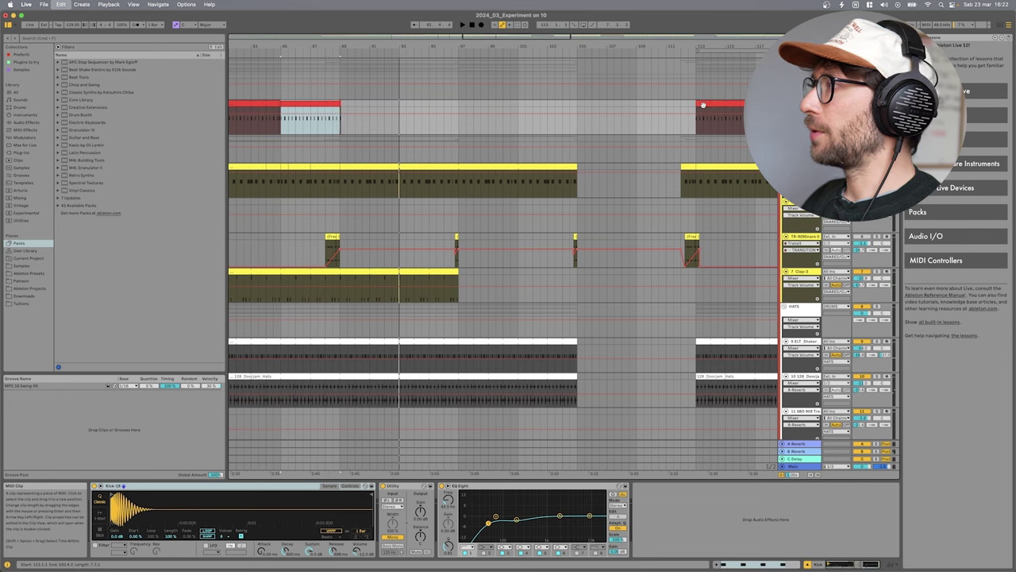
left_click(635, 105)
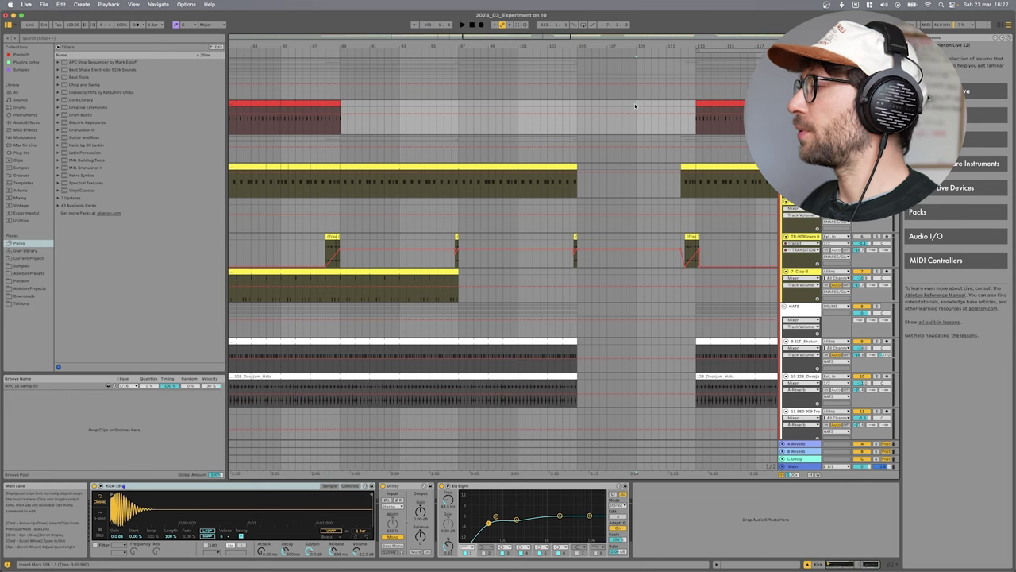
scroll(552, 167, "right", 3)
left_click(552, 167)
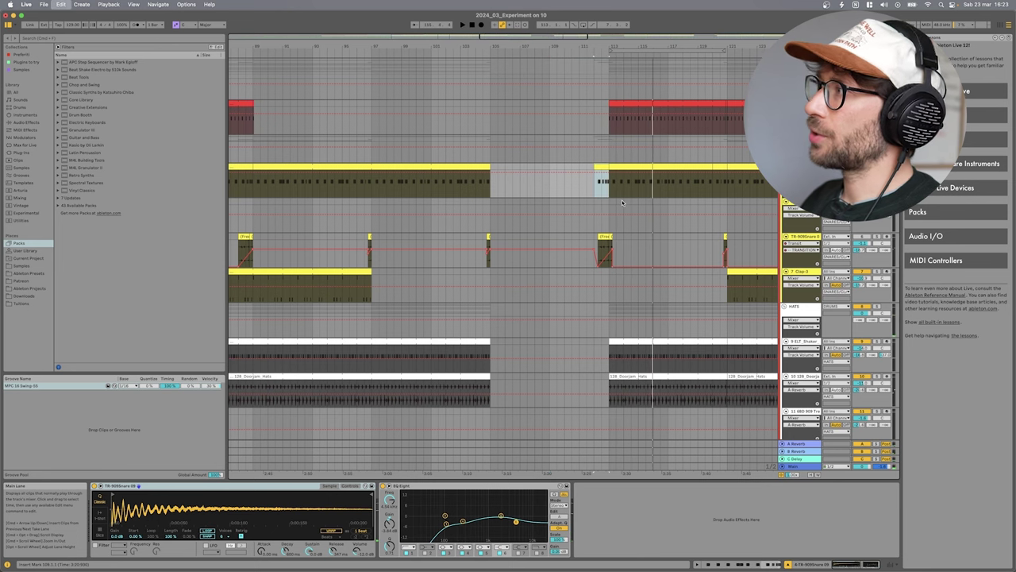
Step: Set an insert point on the red drum track at the first drum break
left_click(550, 127)
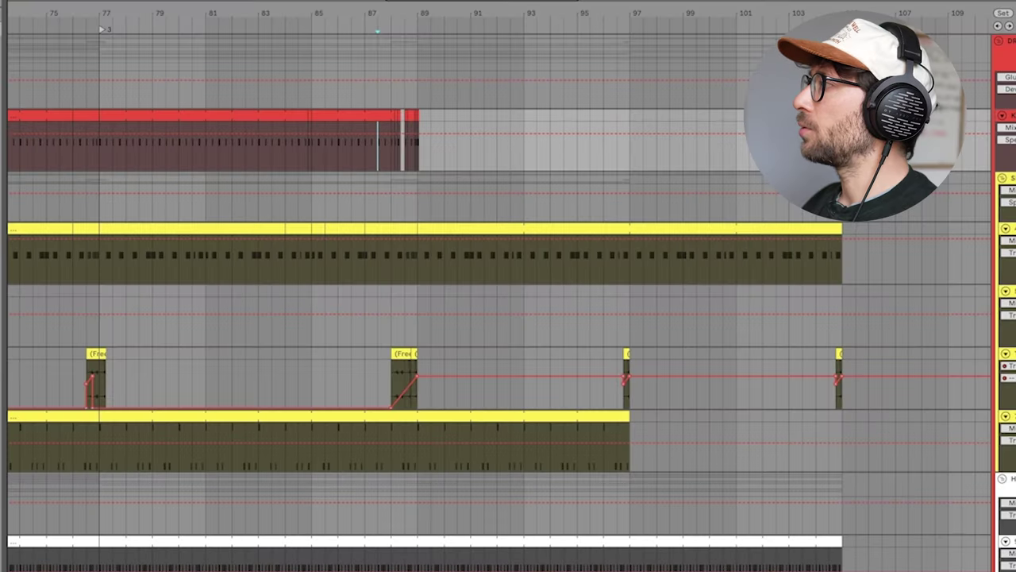
Step: Play the drum cut from bar 87, then restart playback from the start marker
key("space")
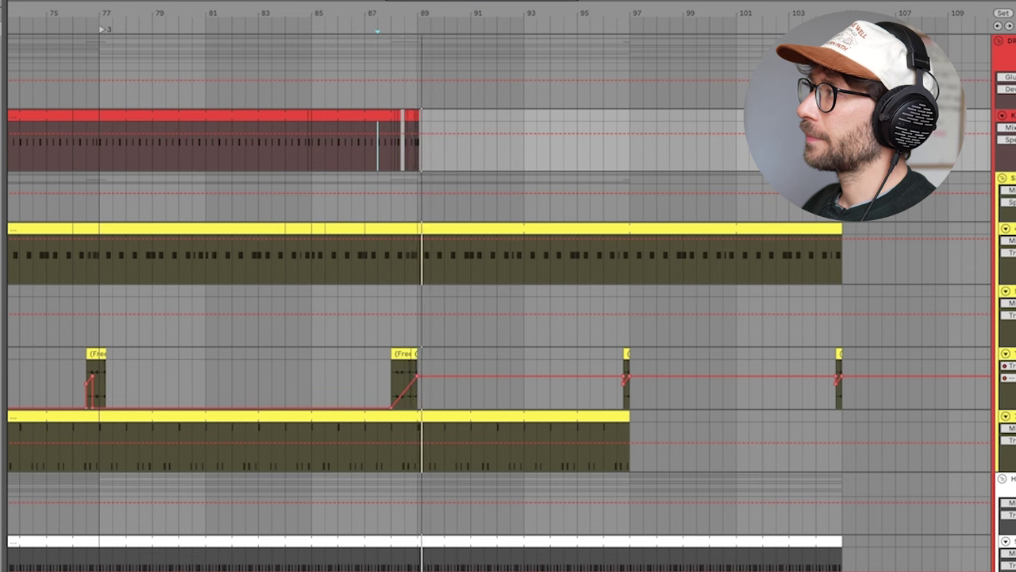
key("space")
key("space")
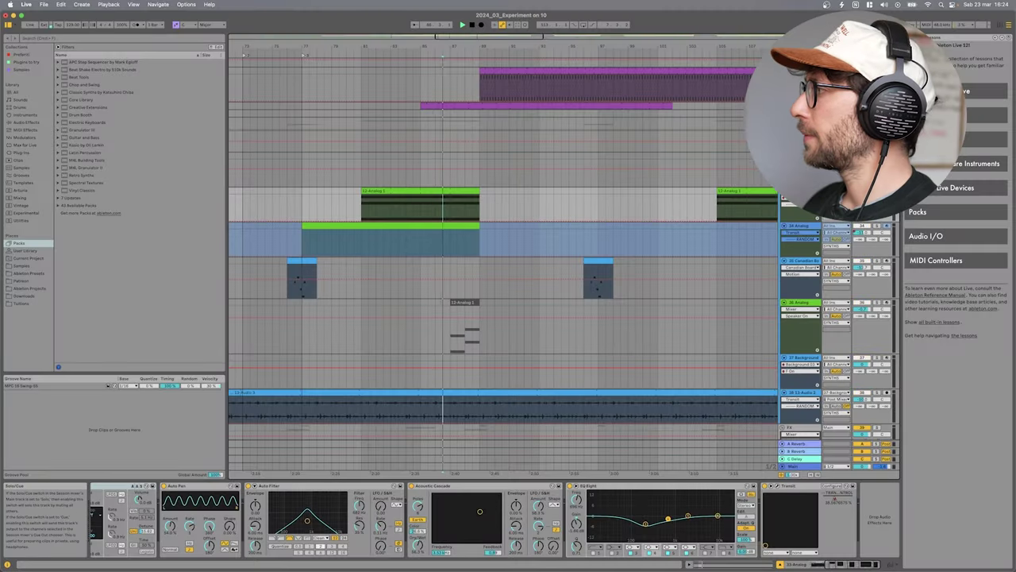
Step: Open the 12-Analog 1 clip's notes, then return to its device chain and scroll to Transit
double_click(450, 208)
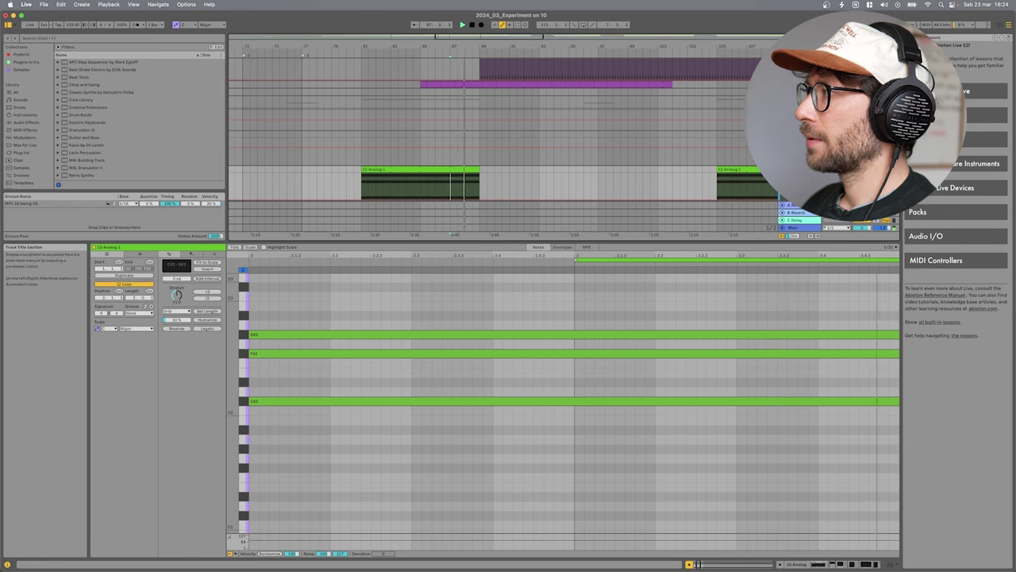
key("shift+Tab")
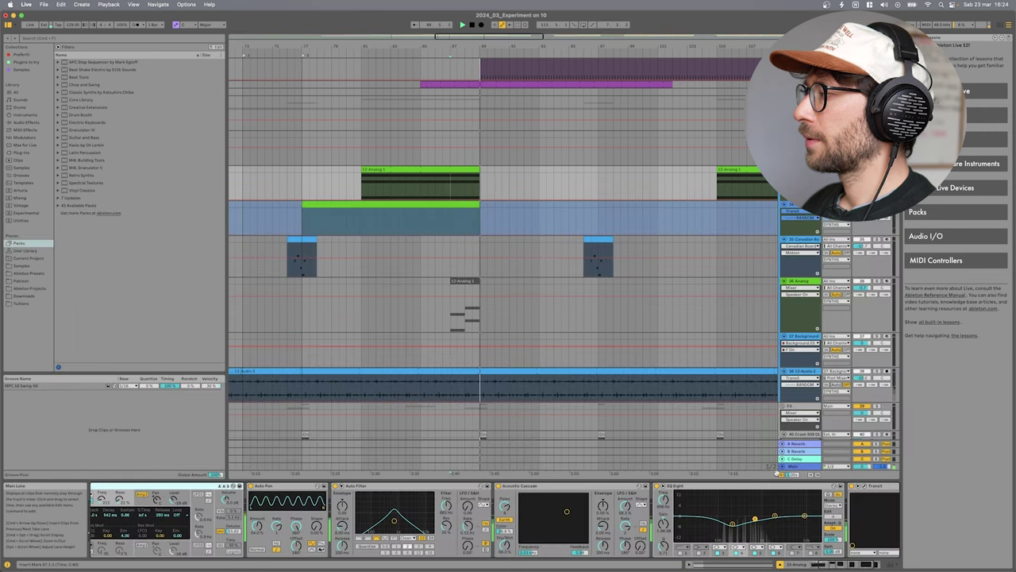
scroll(897, 515, "right", 3)
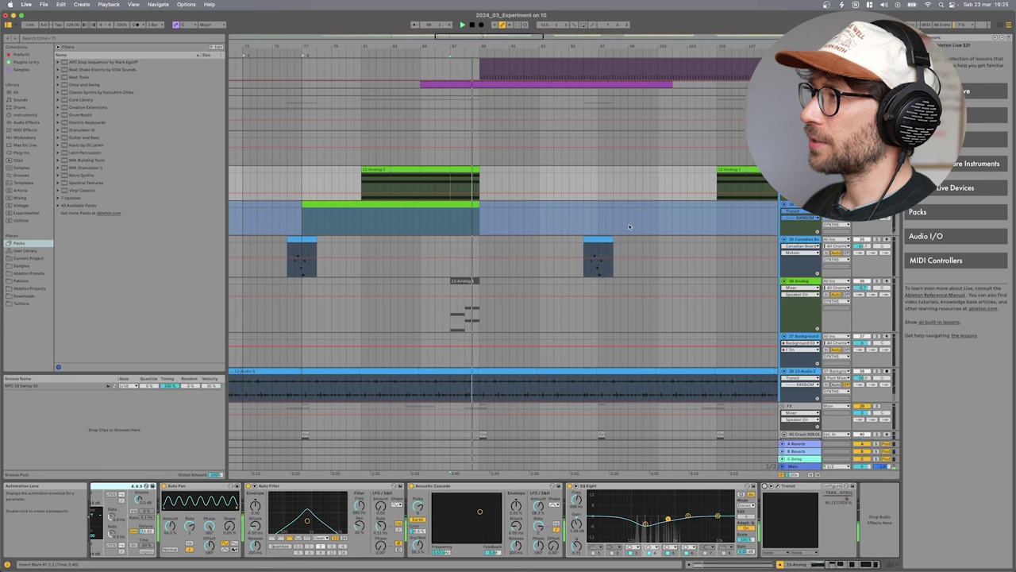
Step: Open the Transit plugin window and move it to the left of the arrangement
left_click(779, 486)
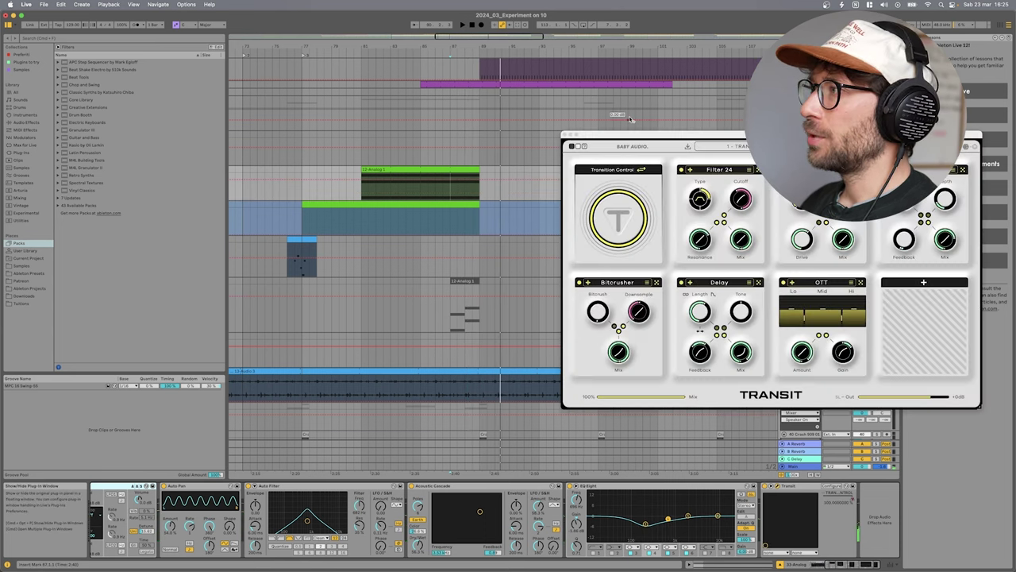
left_click_drag(756, 134, 447, 200)
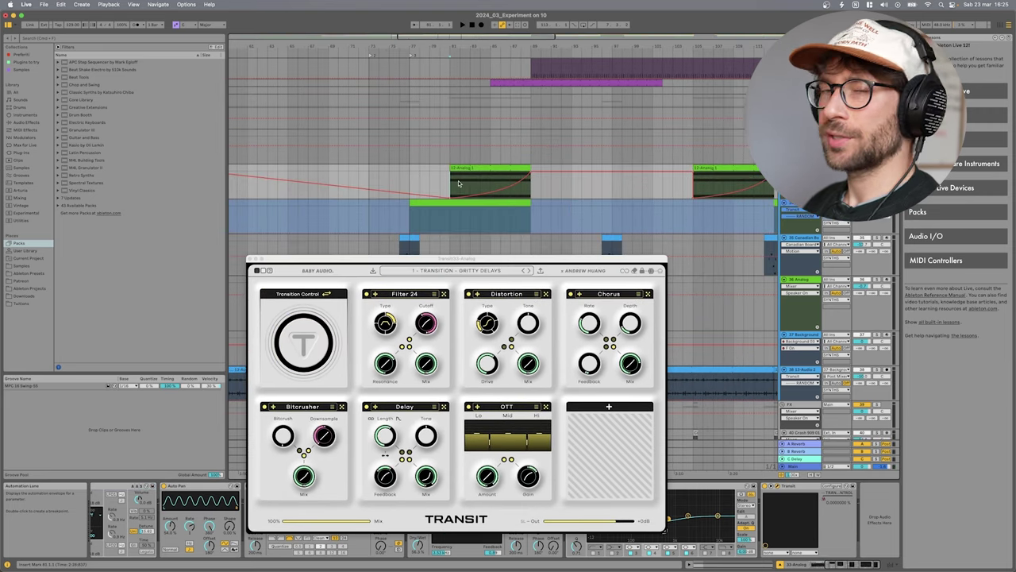
scroll(456, 178, "up", 1)
scroll(466, 180, "right", 1)
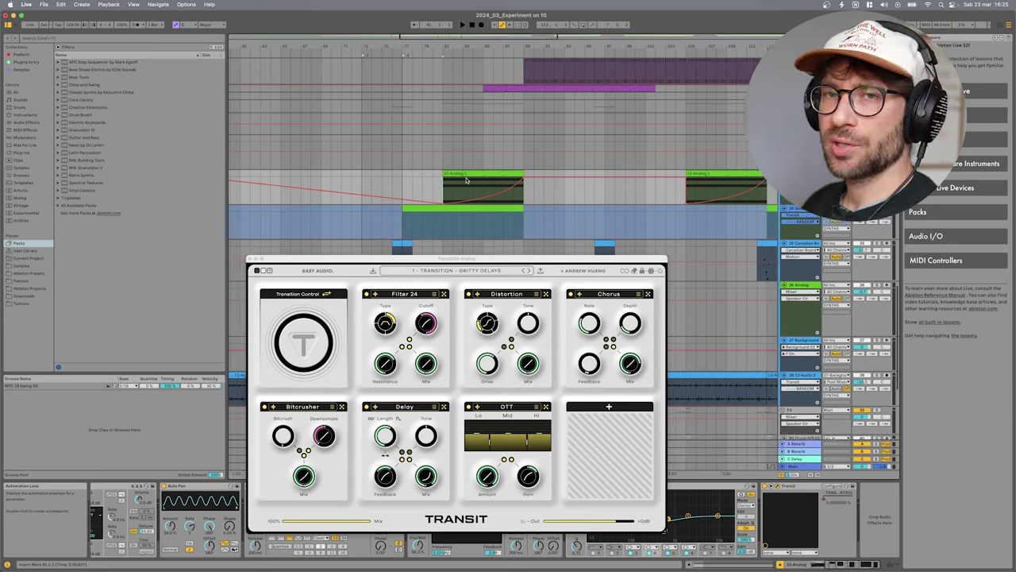
scroll(466, 180, "down", 2)
Step: Select the 12-Analog clip start, the long blue audio clip, and the automation lane during playback
left_click(465, 192)
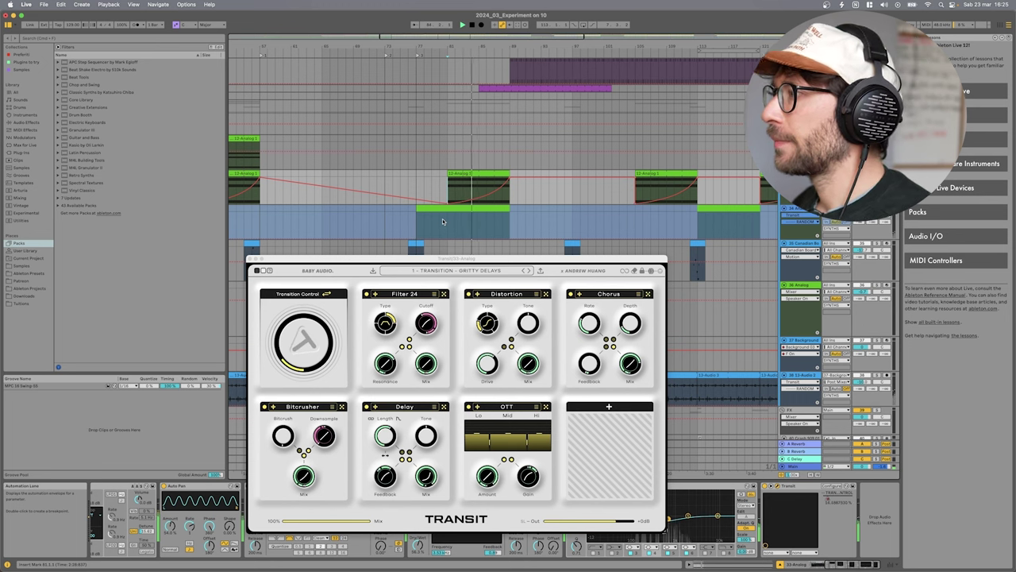
left_click(488, 210)
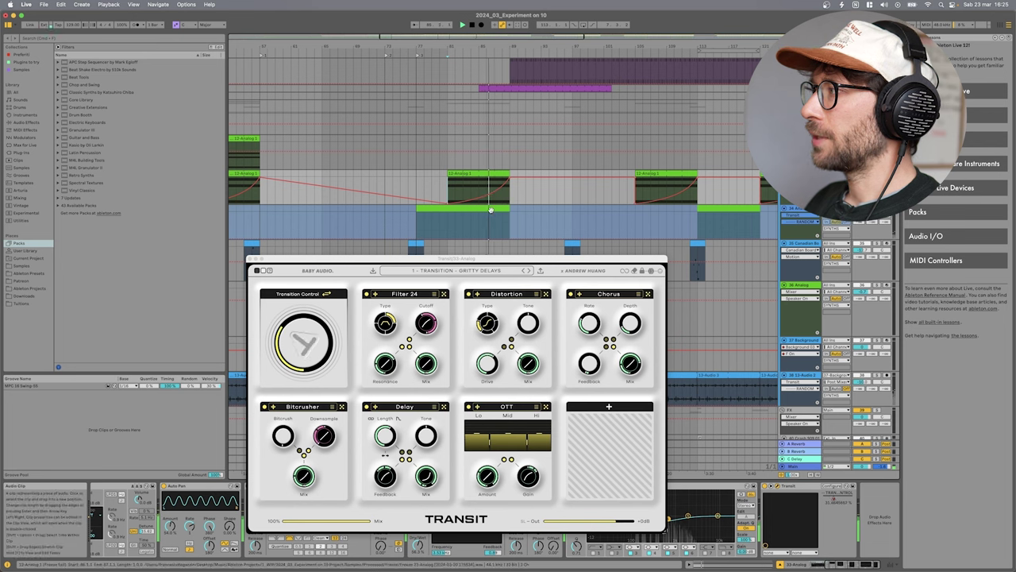
left_click(462, 223)
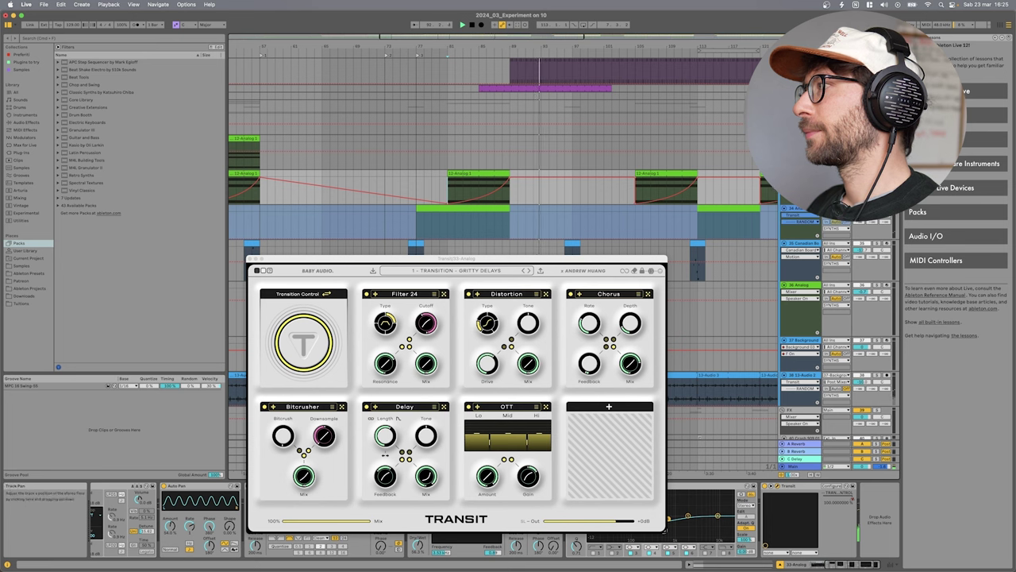
Step: Show the 12-Analog Transition Control automation, reset the knob to zero, then sweep it by hand
left_click(254, 252)
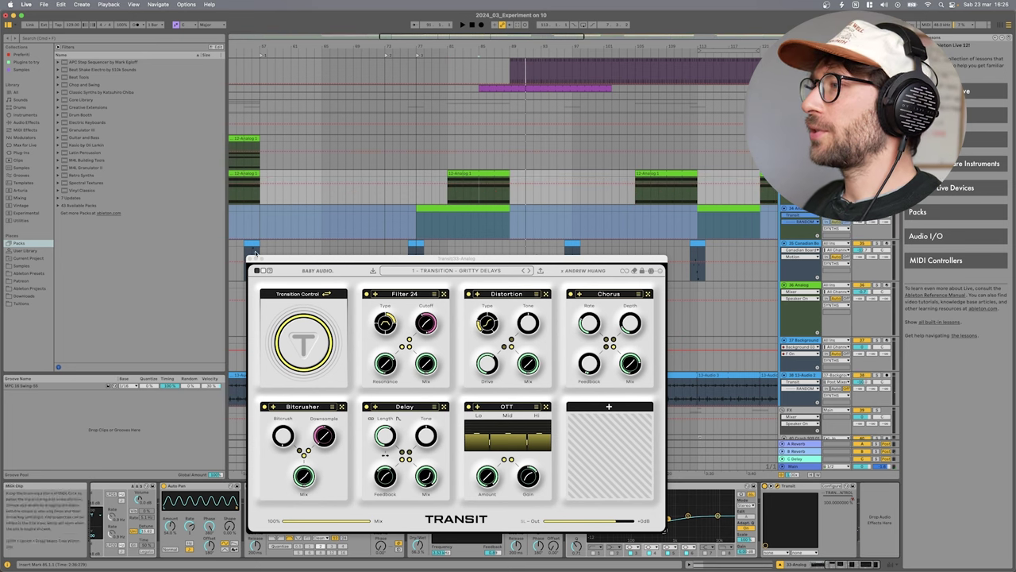
left_click(301, 339)
left_click_drag(310, 385, 315, 407)
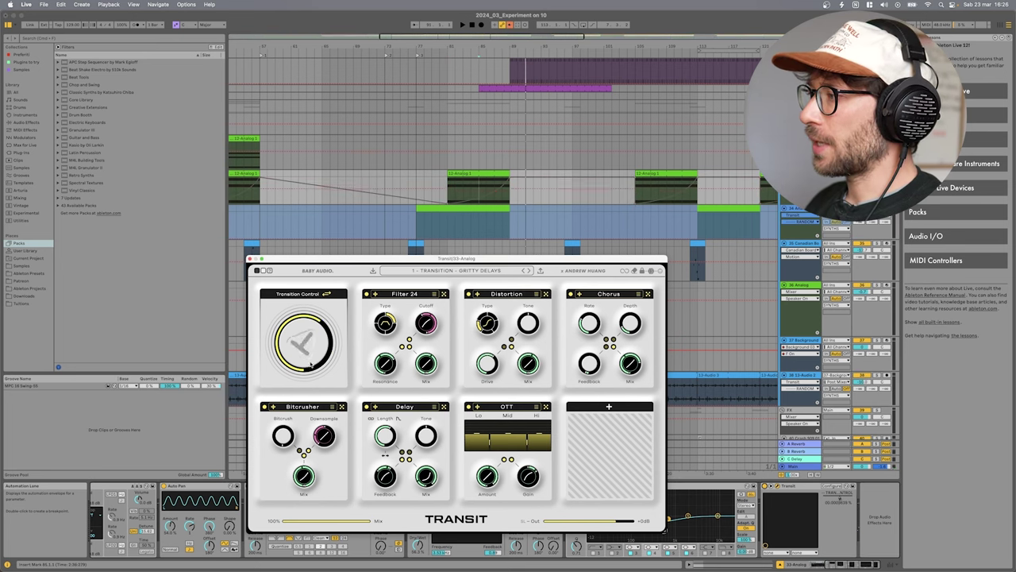
left_click_drag(312, 339, 321, 431)
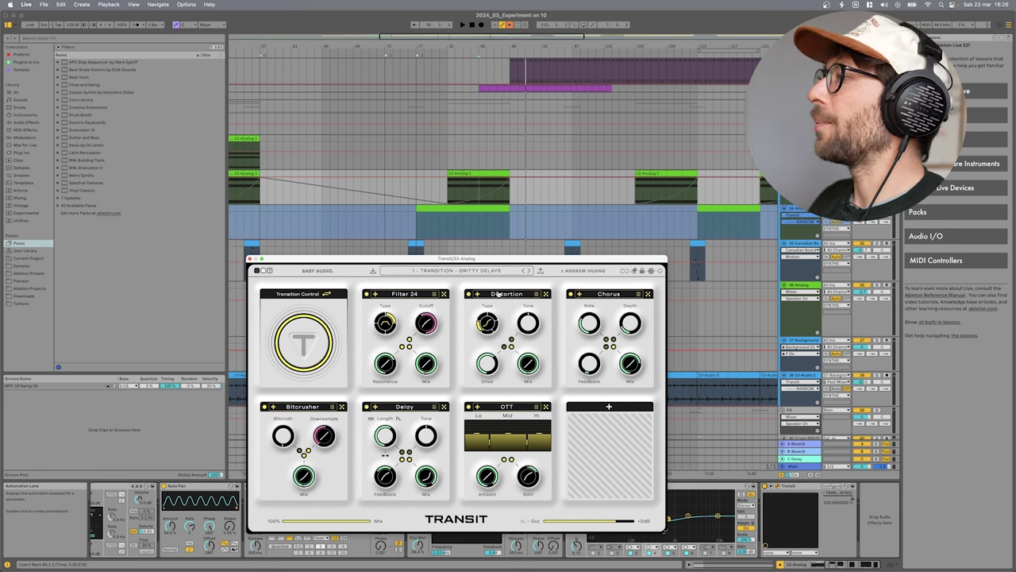
Step: Select the long blue audio clip, close the Transit window, and scroll down to the SWEEPSTEP tracks
left_click(442, 233)
scroll(580, 208, "down", 2)
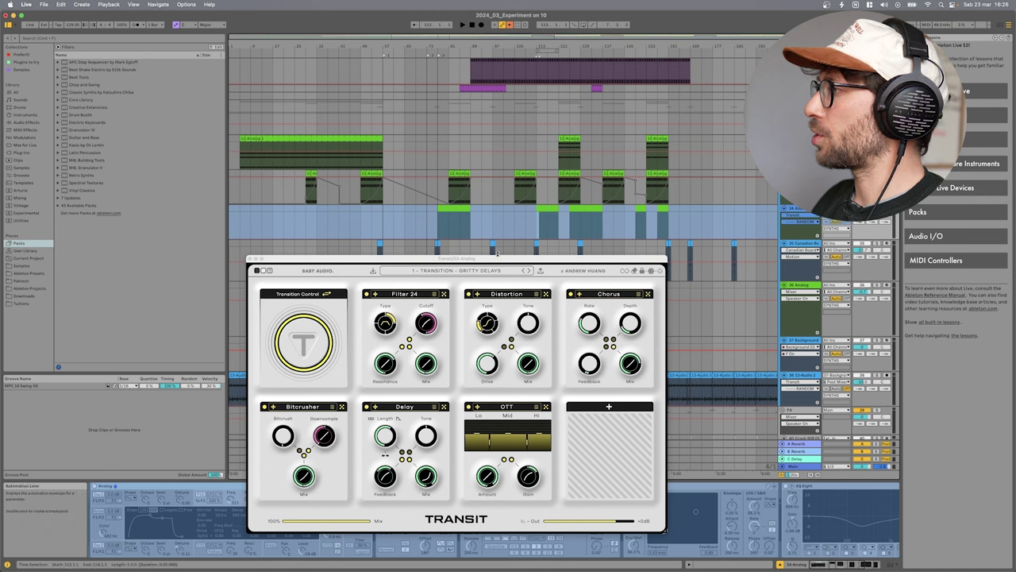
left_click(251, 259)
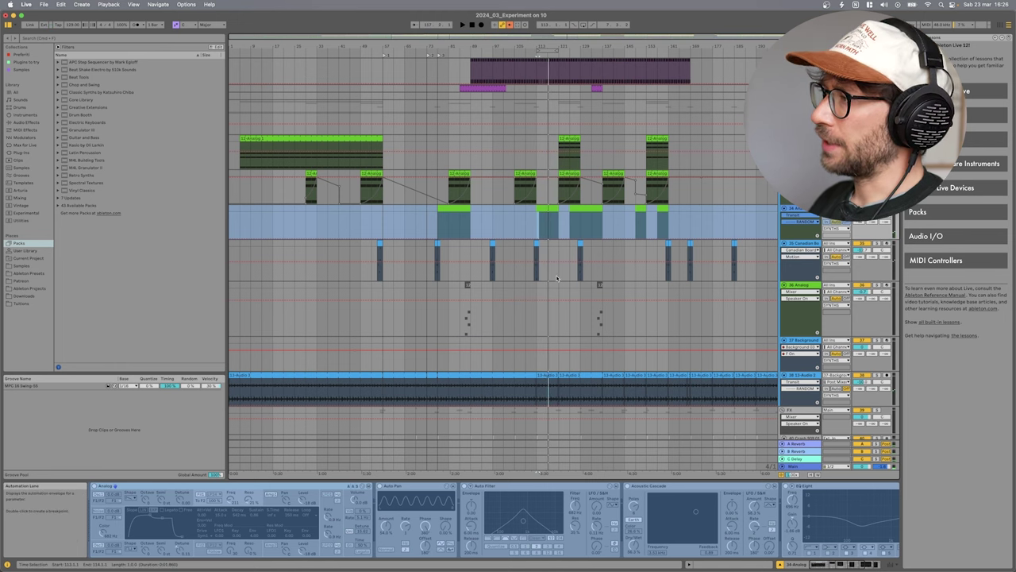
scroll(556, 278, "down", 8)
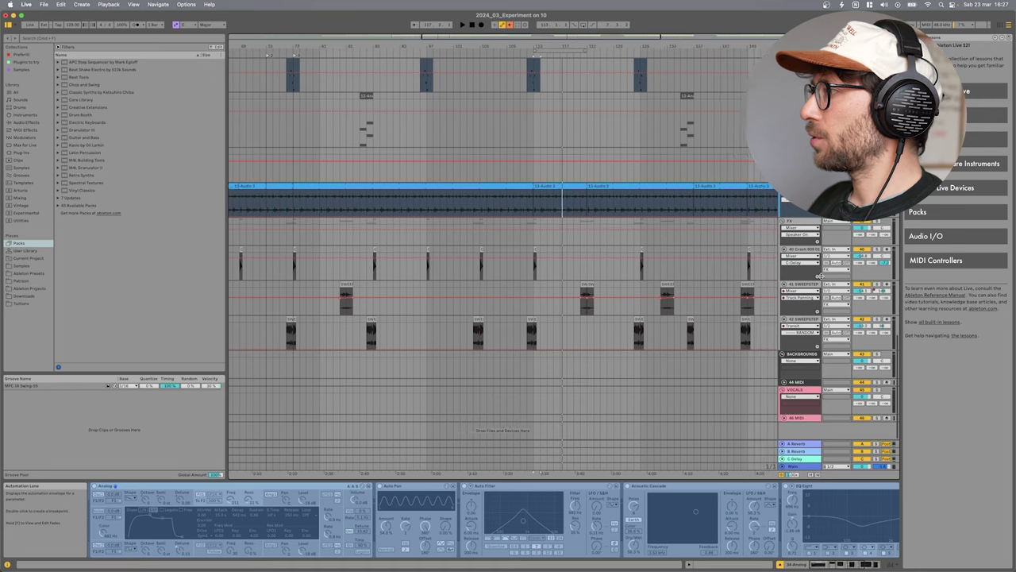
Step: Play the sweeps from track 41's SWEEPSTEP clip, then select track 42 and play again
scroll(438, 254, "left", 3)
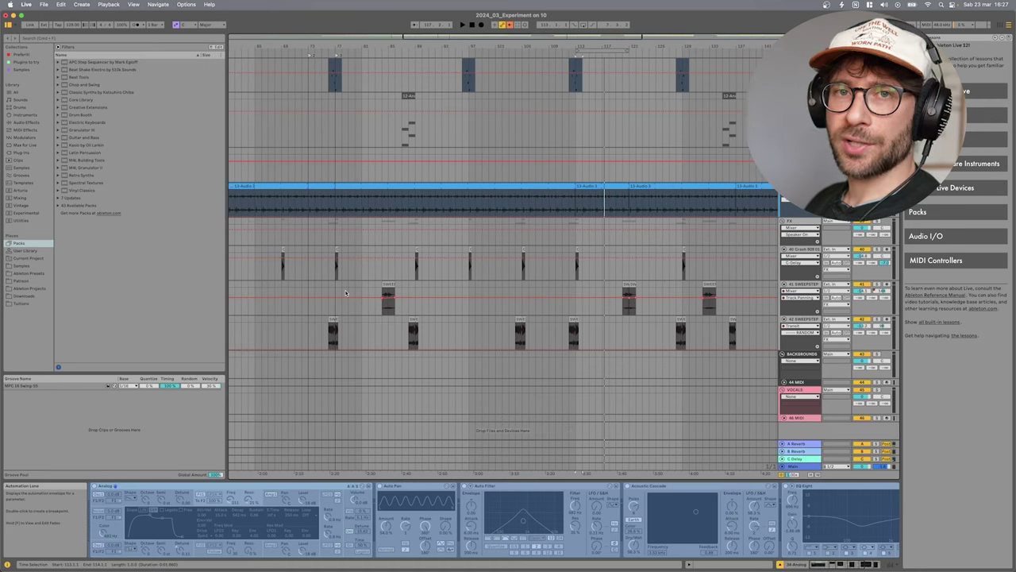
left_click(387, 295)
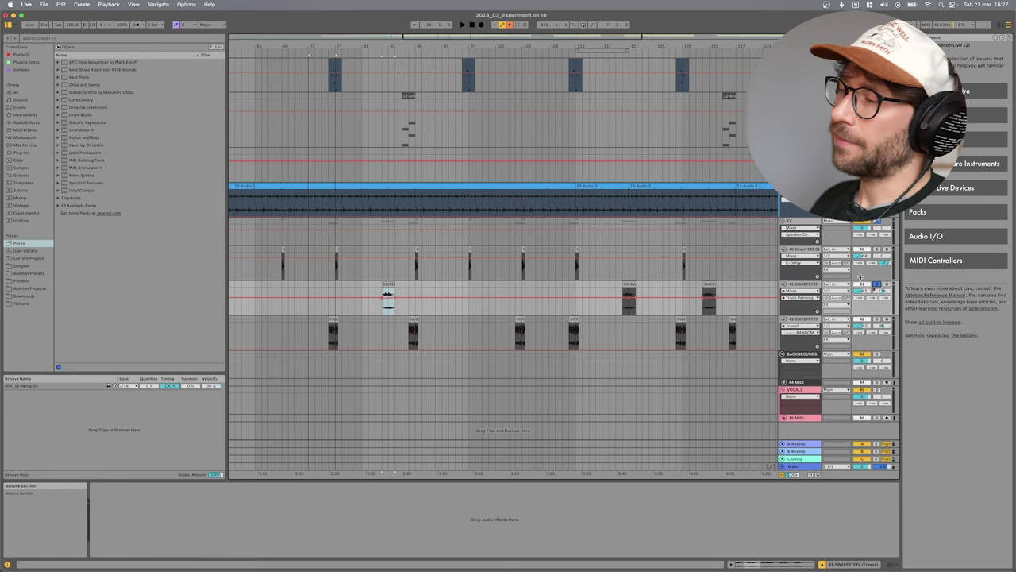
scroll(434, 299, "up", 5)
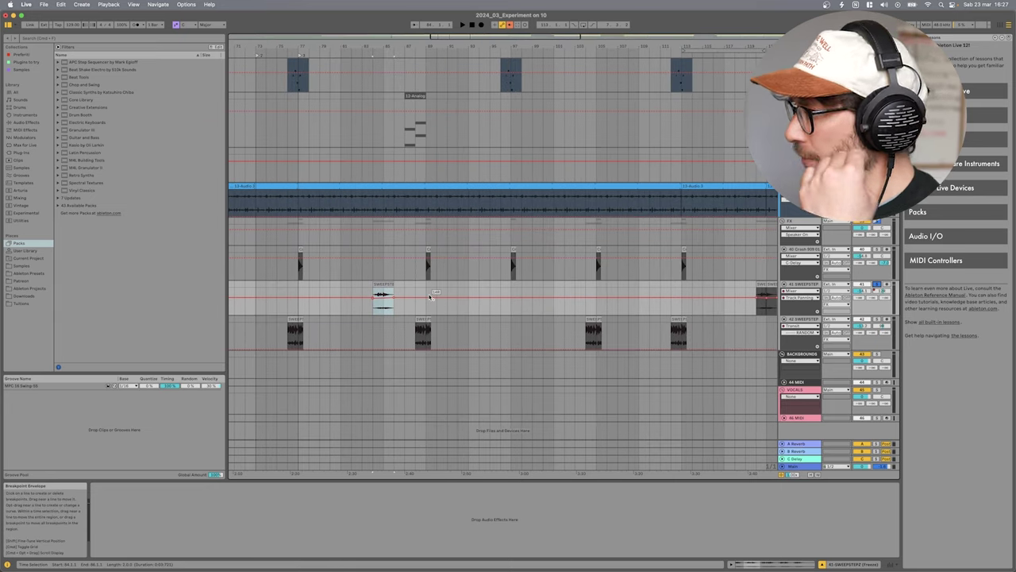
key("space")
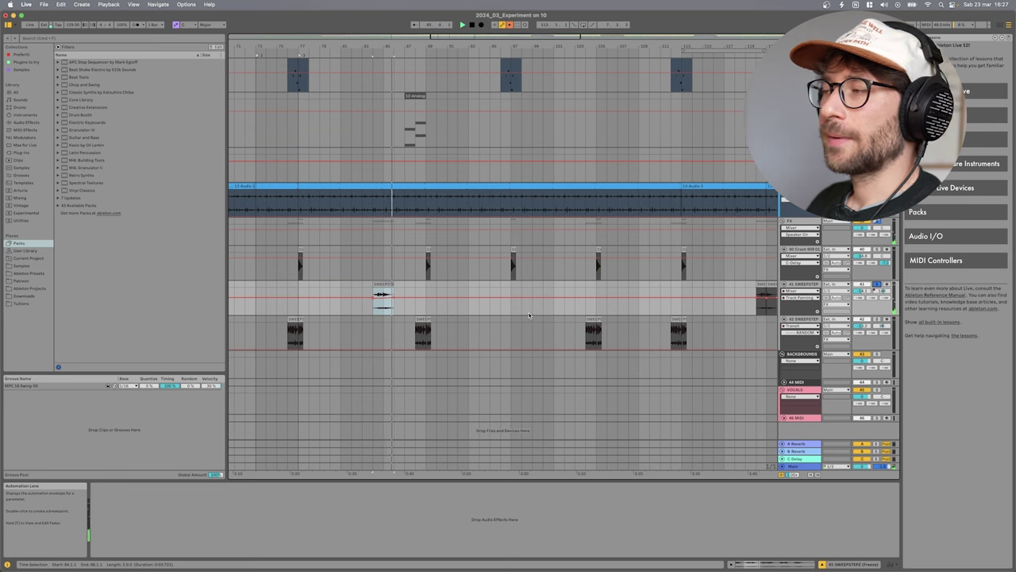
key("space")
left_click(551, 320)
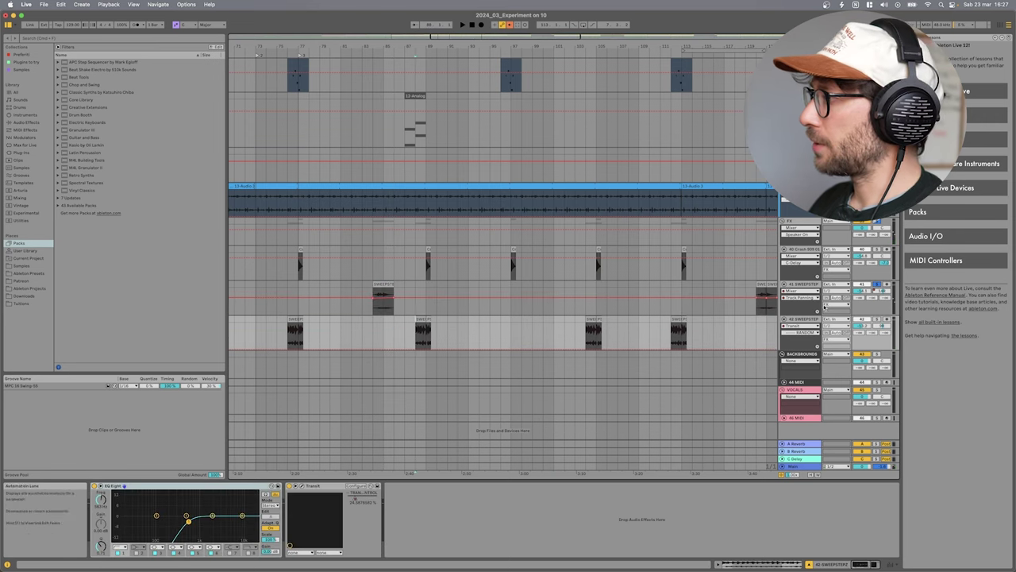
key("space")
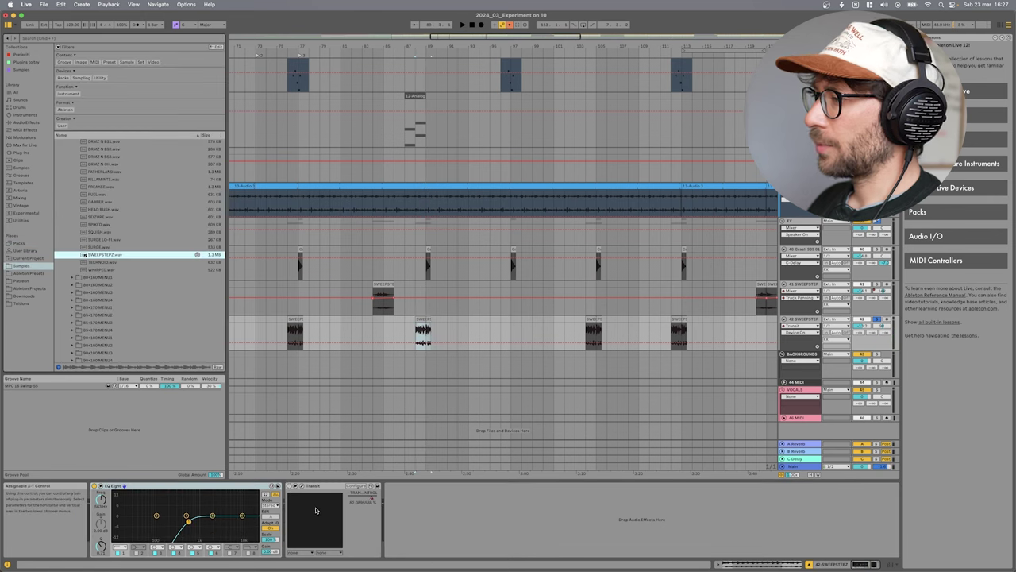
left_click(286, 485)
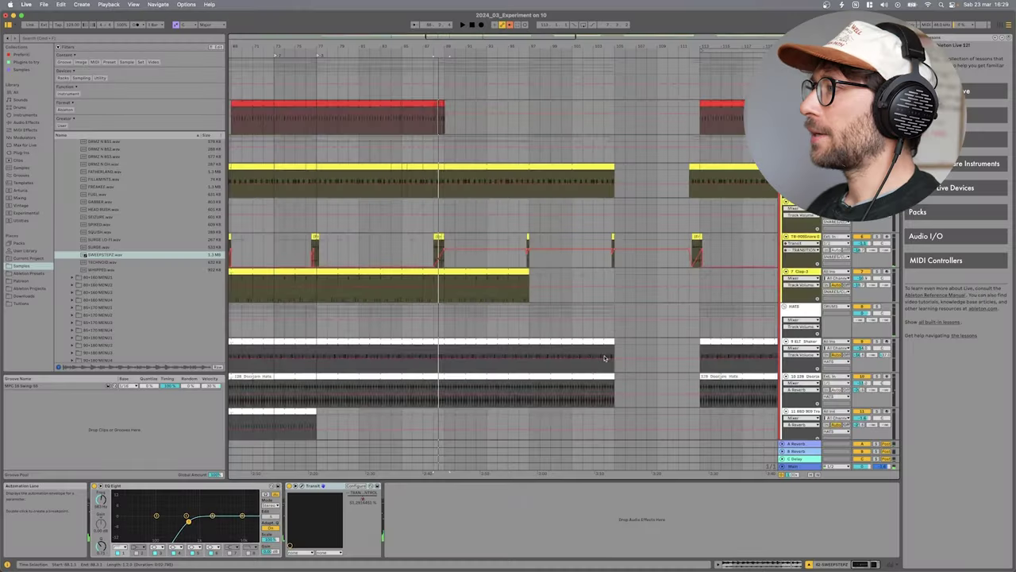
Step: Scroll to bar 88, select the later part of the yellow clip, and play the transition
scroll(433, 168, "down", 3)
scroll(433, 168, "down", 15)
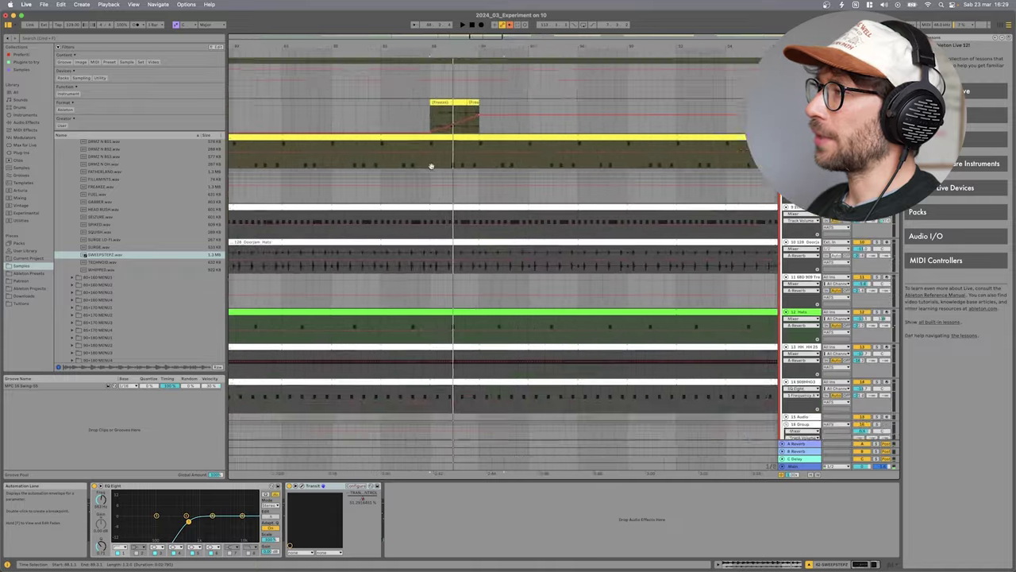
scroll(432, 168, "up", 10)
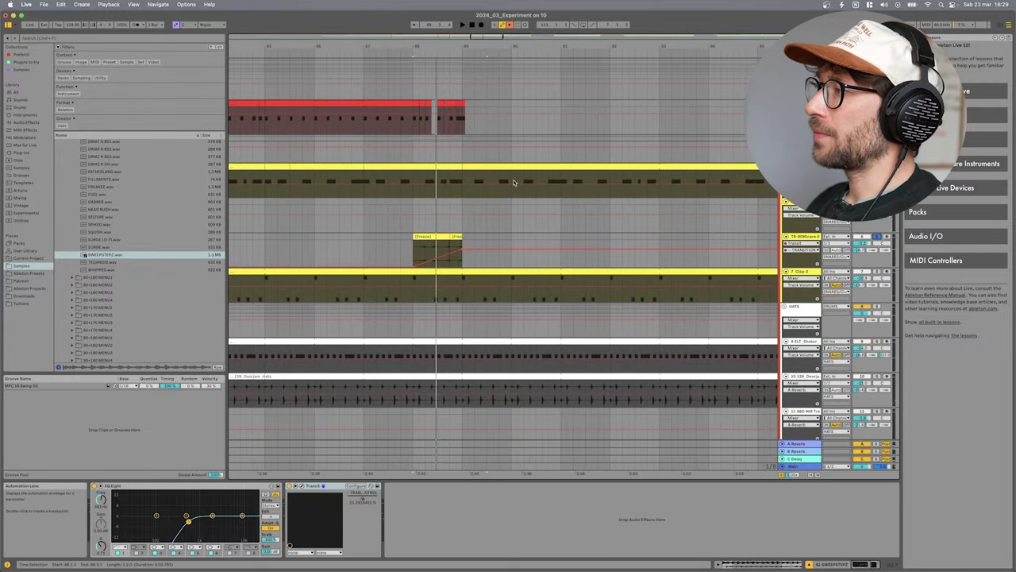
scroll(416, 213, "up", 5)
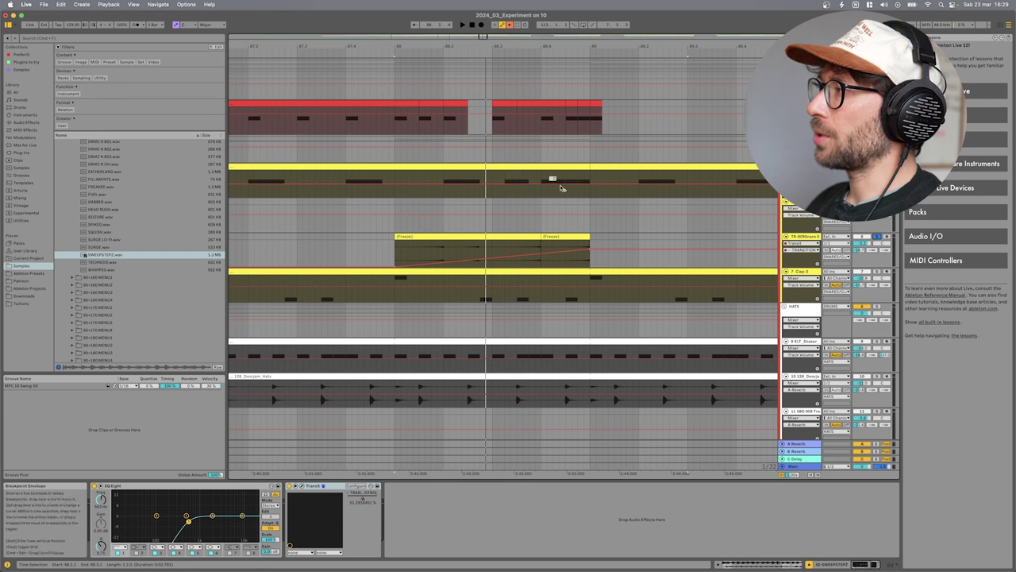
scroll(611, 174, "down", 3)
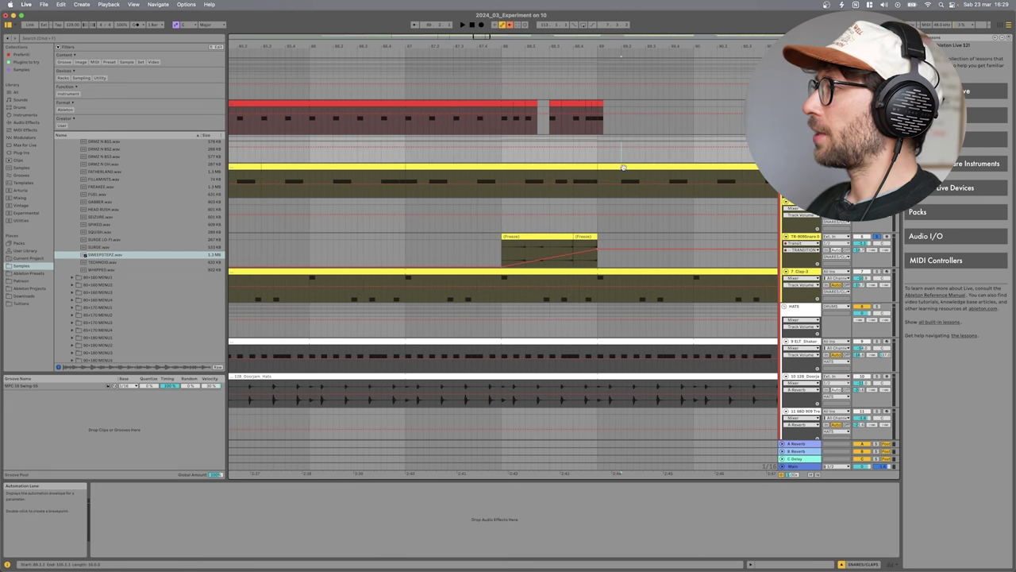
left_click(624, 164)
key("space")
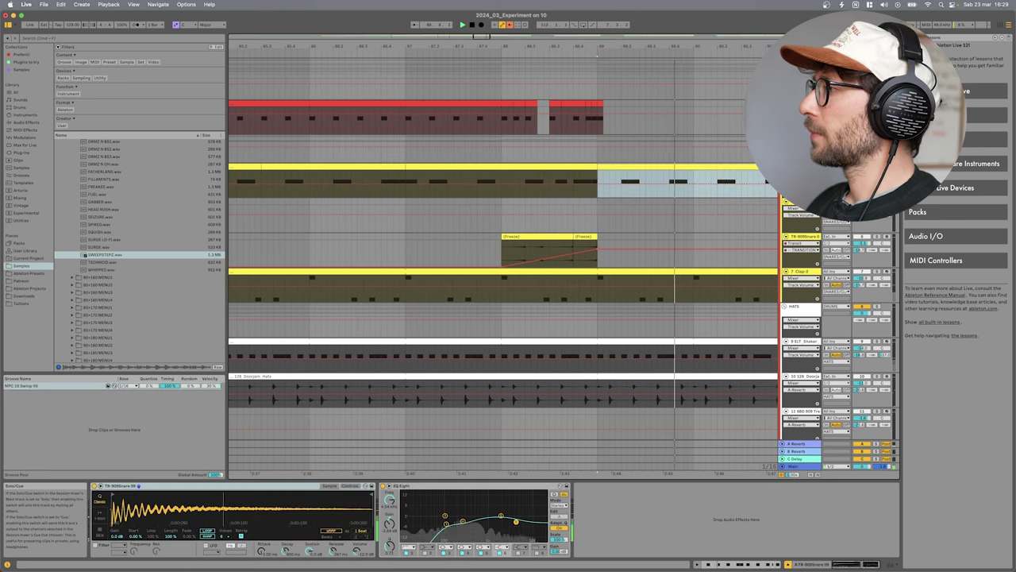
Step: Move the selection to TR-909Snare, show its device on/off envelope, and replay from the freeze clip
key("Down")
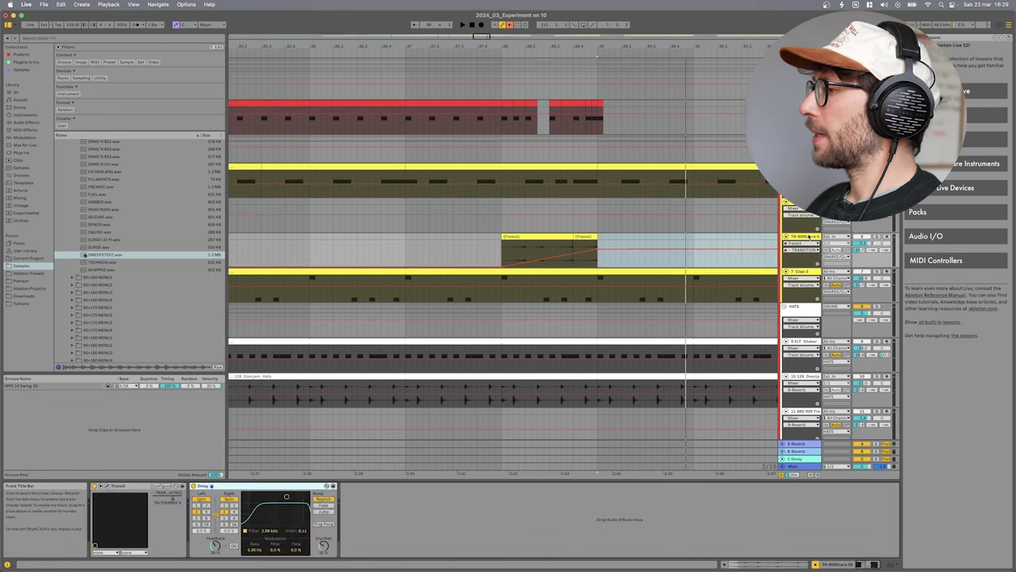
left_click(194, 485)
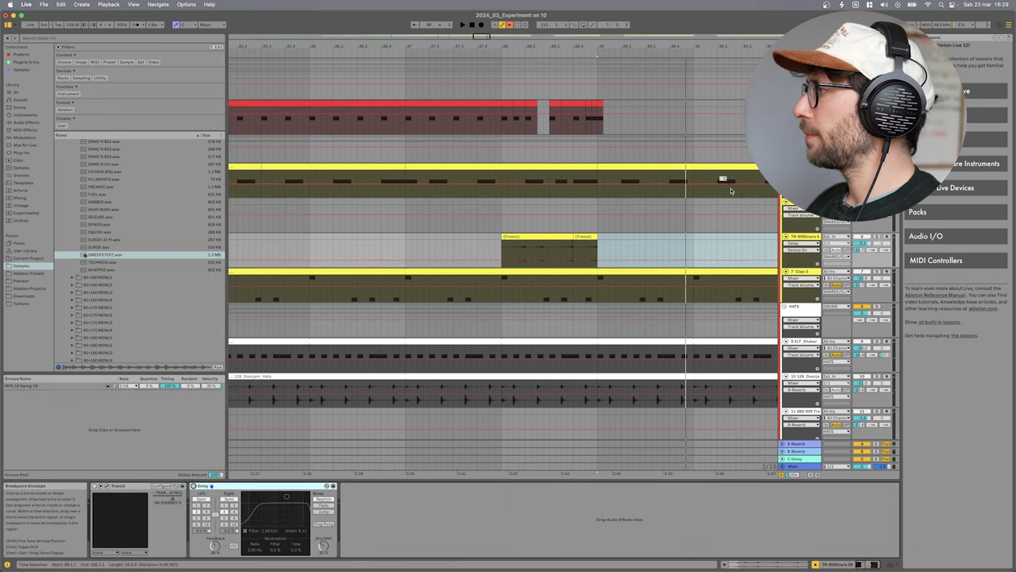
left_click(514, 235)
key("space")
left_click(508, 238)
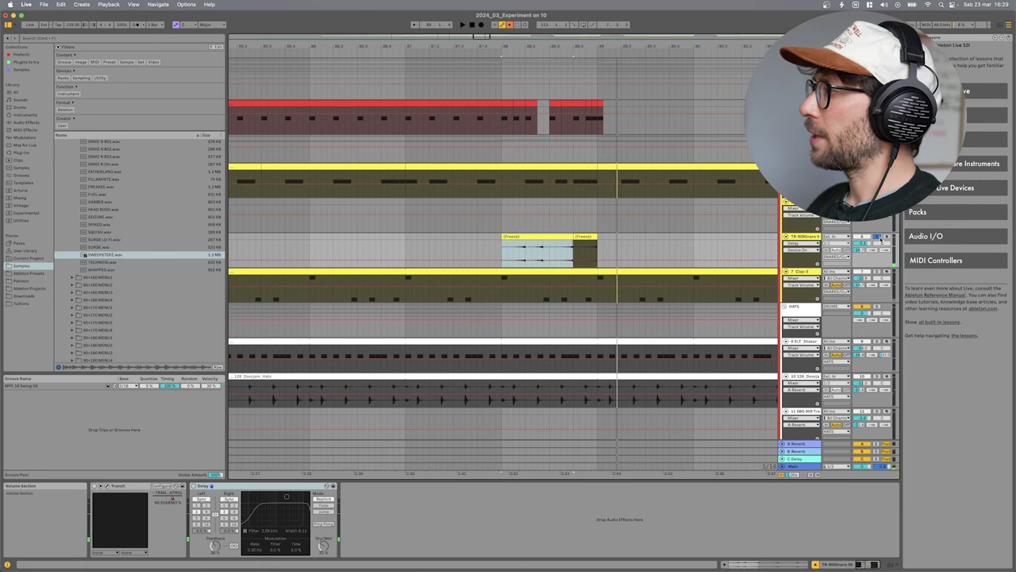
key("space")
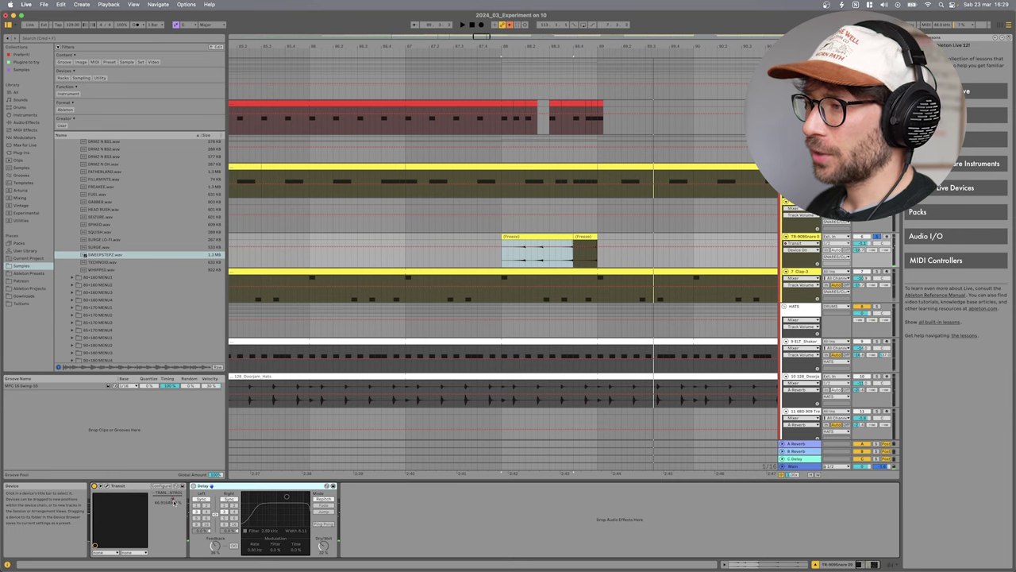
Step: Show the freeze clip's Transit envelope, open the Transit window, and move it off the clips
left_click(498, 258)
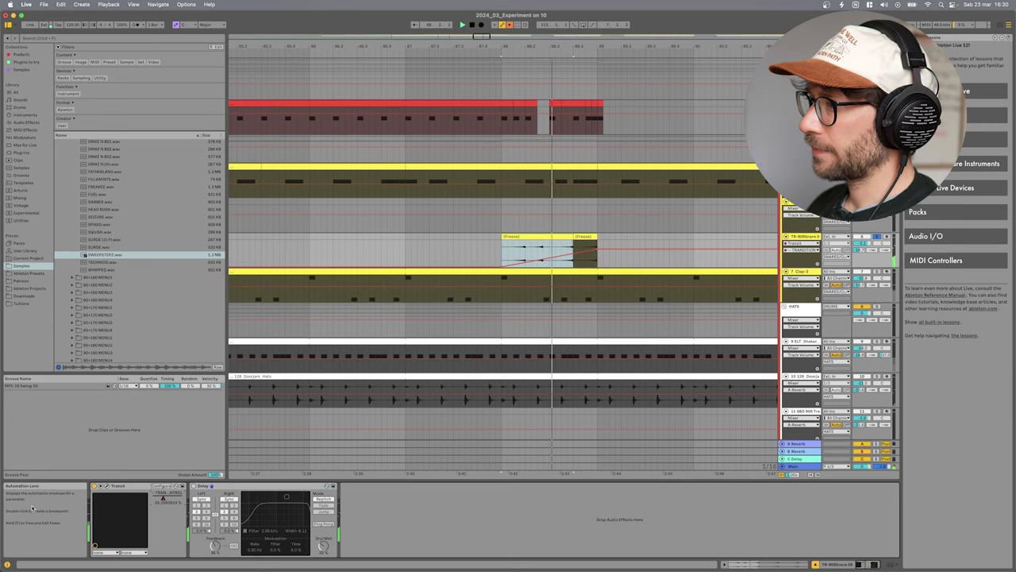
left_click(94, 485)
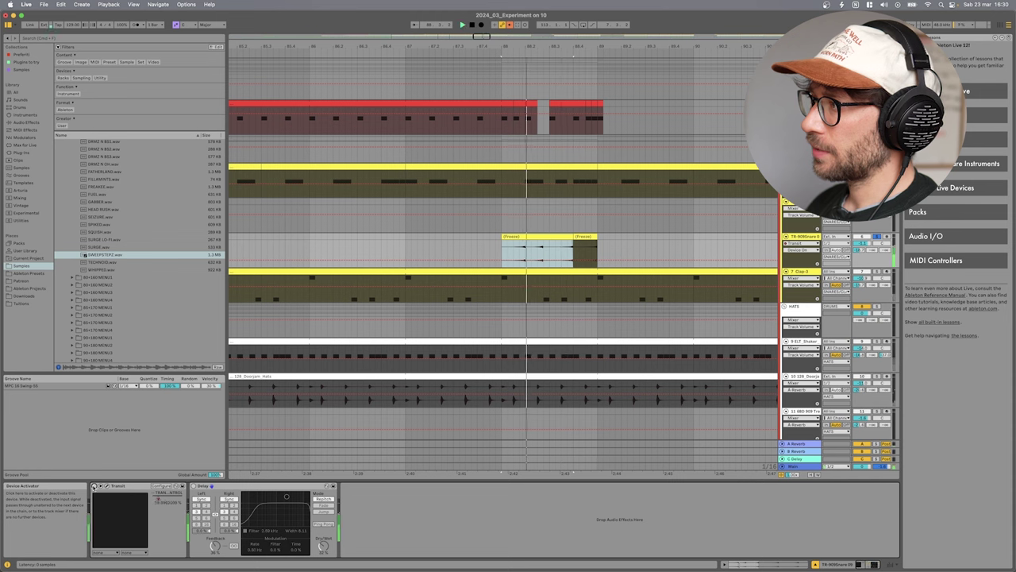
left_click(108, 486)
left_click(288, 173)
left_click_drag(360, 79, 530, 386)
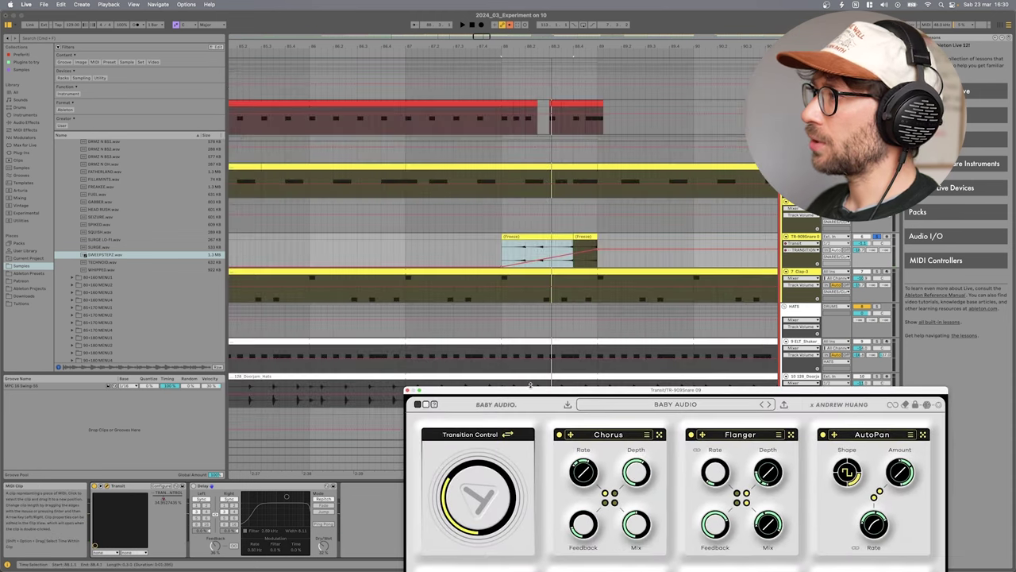
left_click(516, 254)
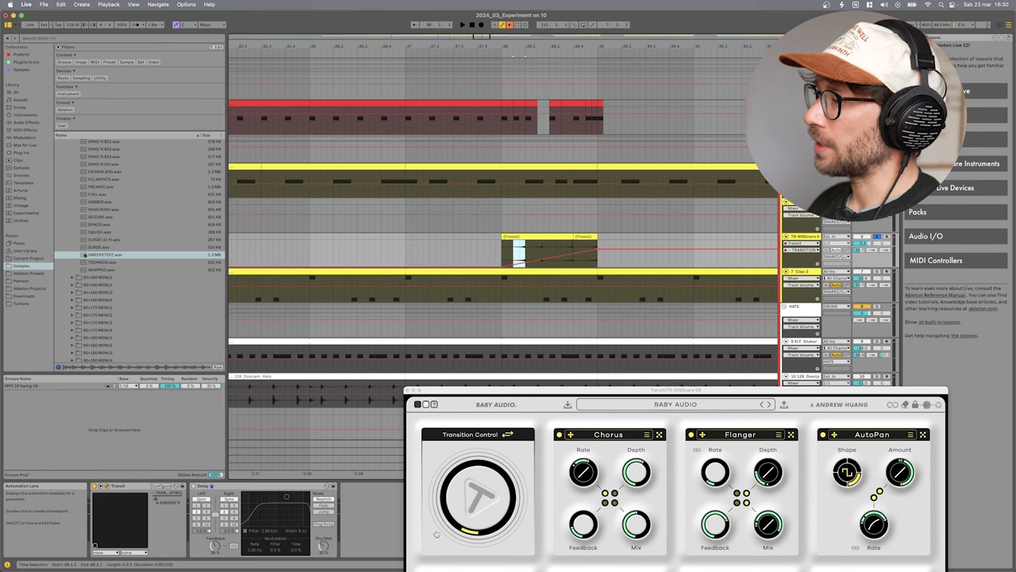
Step: Turn the Transition Control up from zero, play back the transition, then close the Transit window
left_click(476, 479)
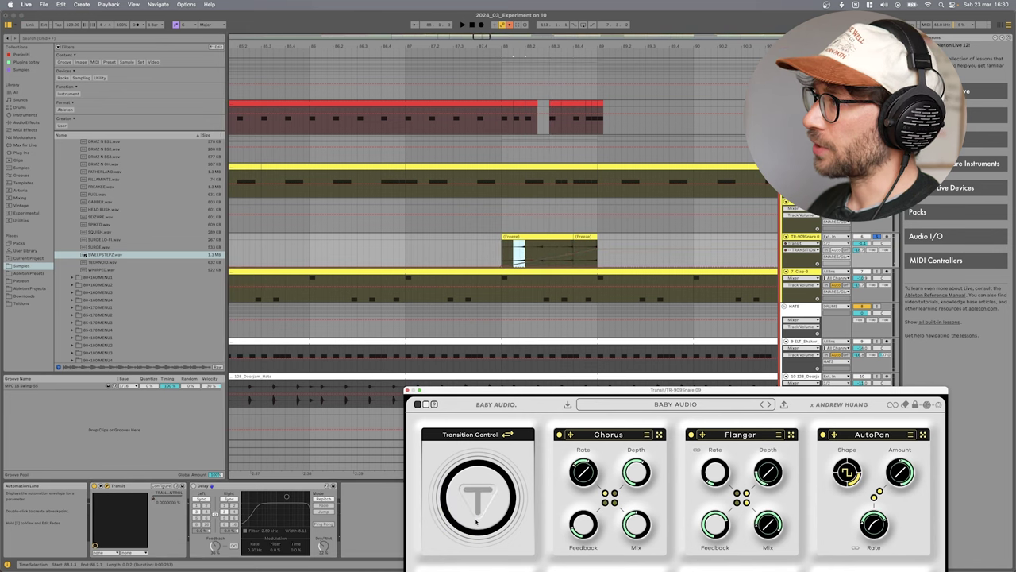
left_click_drag(464, 493, 226, 124)
key("space")
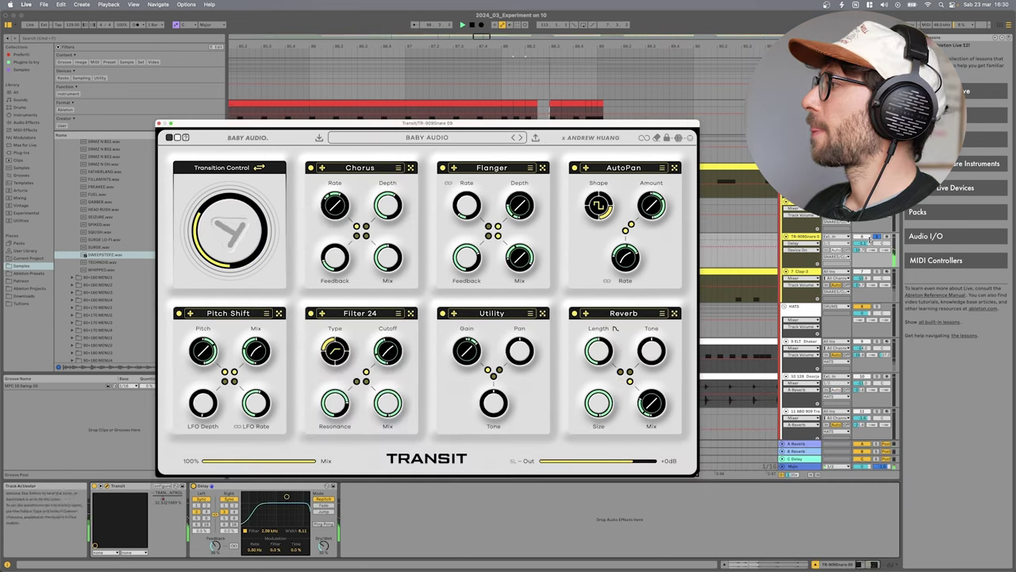
left_click(540, 112)
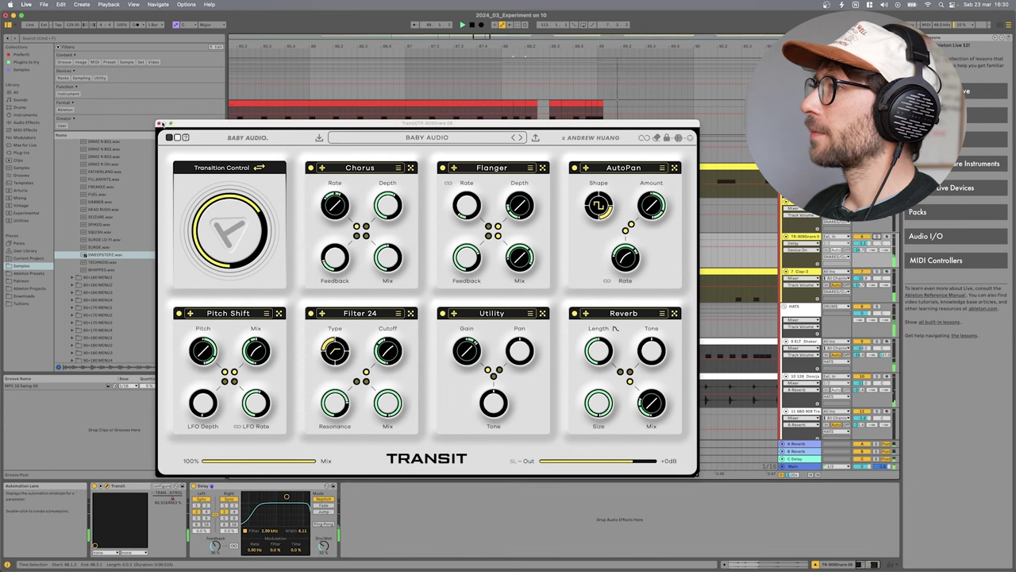
left_click(159, 124)
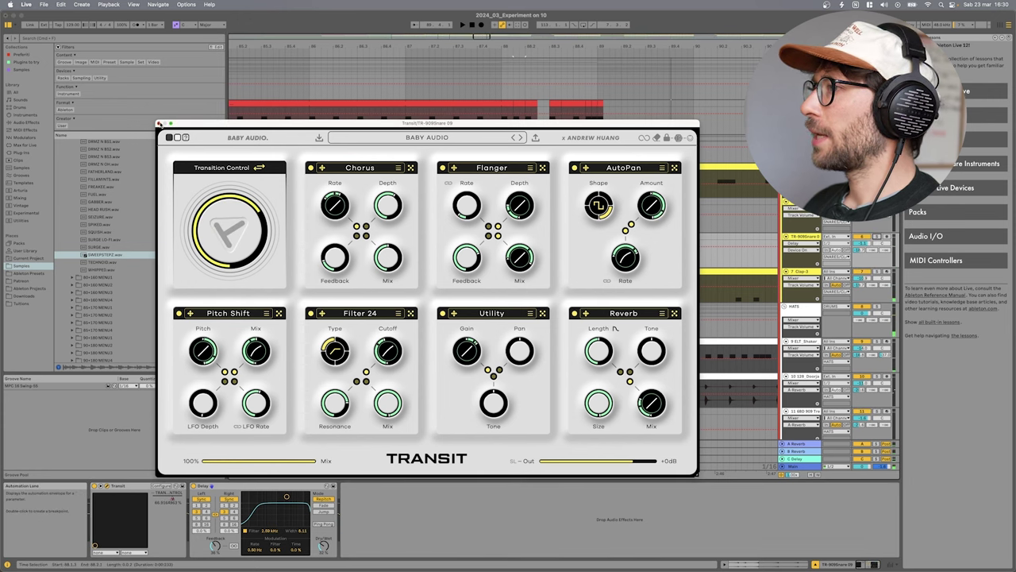
left_click(159, 124)
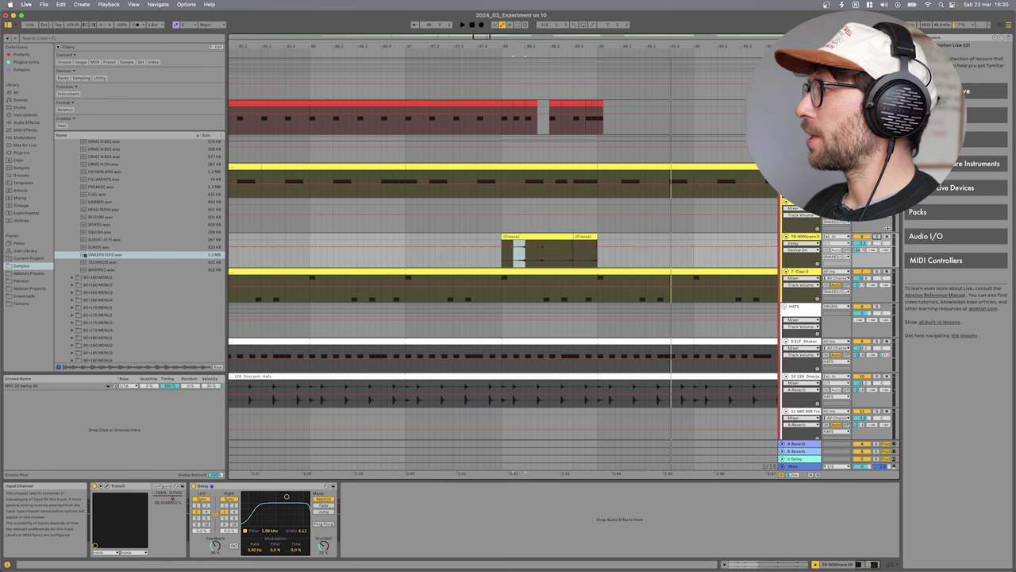
Step: Lower the Transition envelope on the TR-909Snare track's freeze clip
left_click_drag(607, 215, 608, 230)
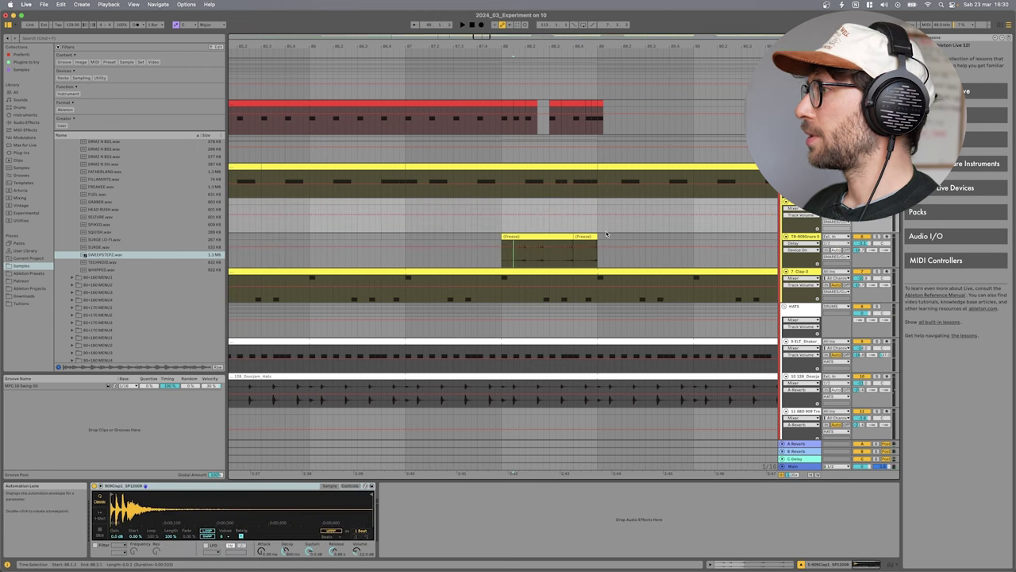
scroll(570, 324, "down", 5)
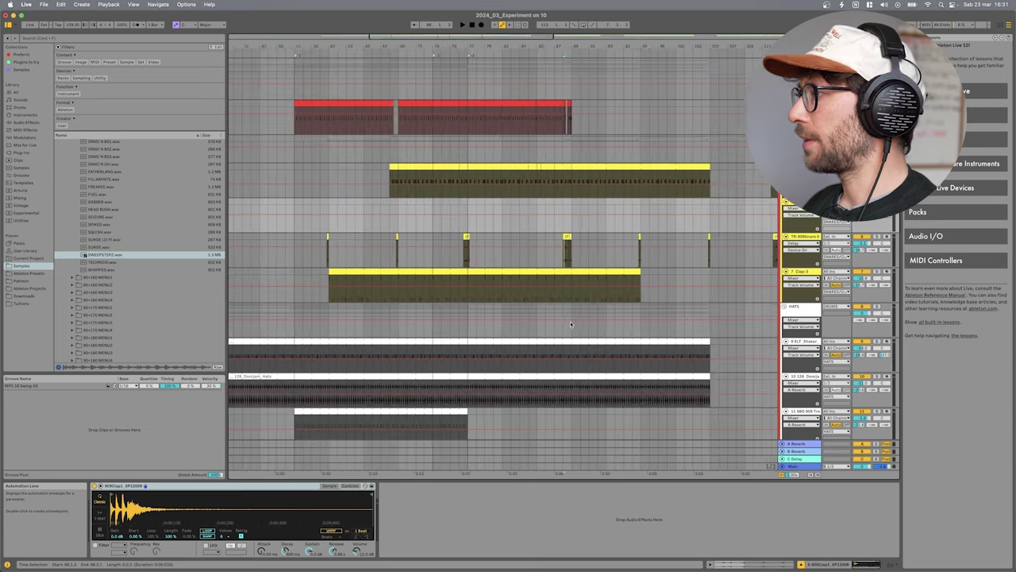
scroll(648, 239, "up", 5)
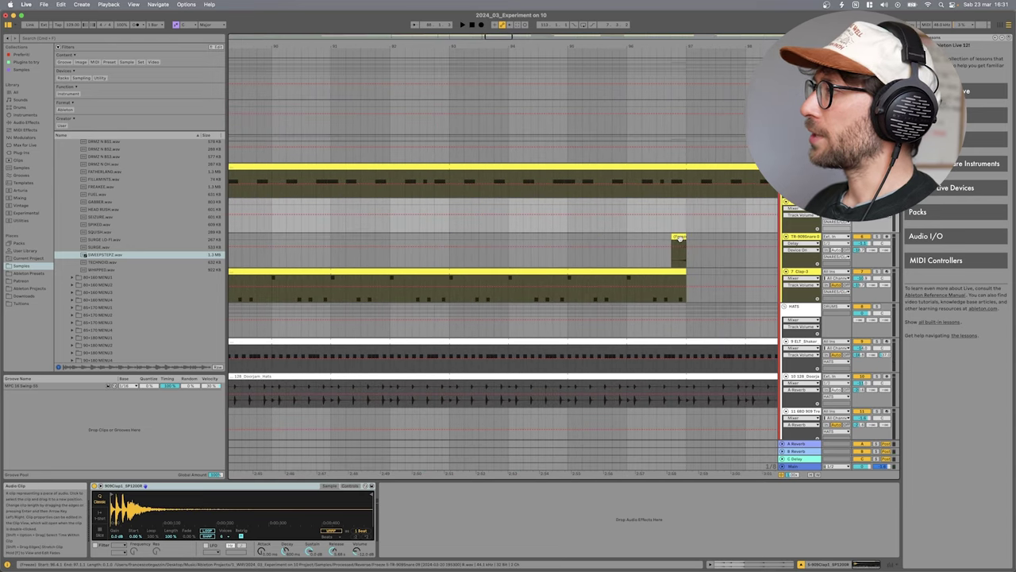
left_click(648, 240)
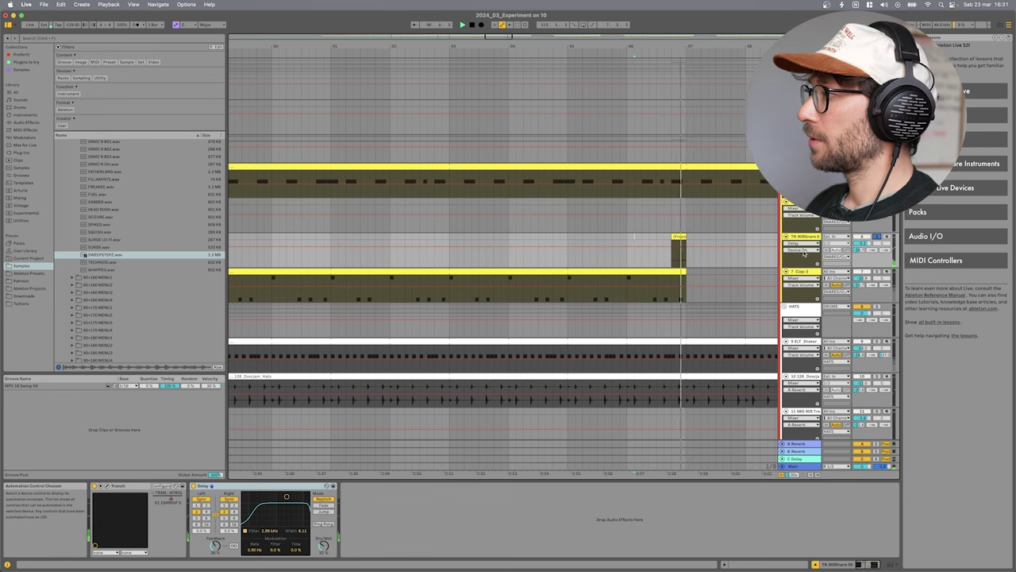
Step: Select the small automation clip near bar 77 and play from there
left_click(405, 235)
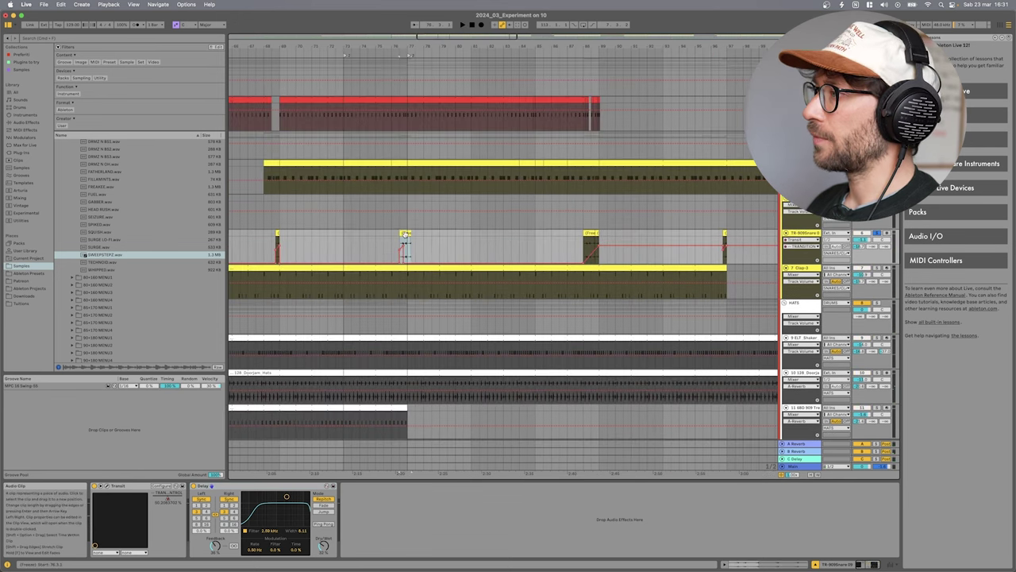
scroll(409, 235, "up", 5)
key("space")
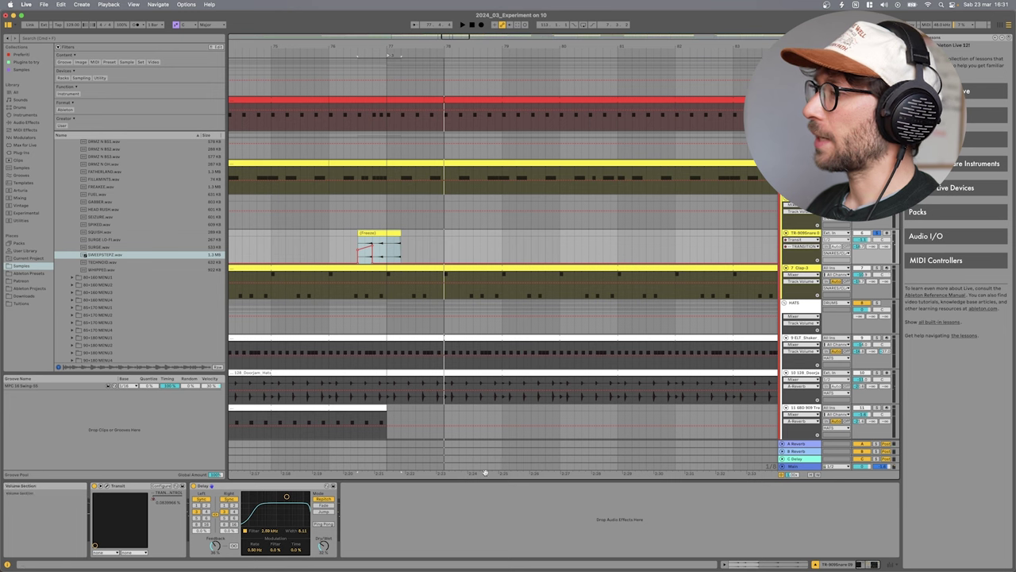
Step: Audition from 77.1.3 with TR-909Snare unsoloed, then play it soloed again
left_click(877, 234)
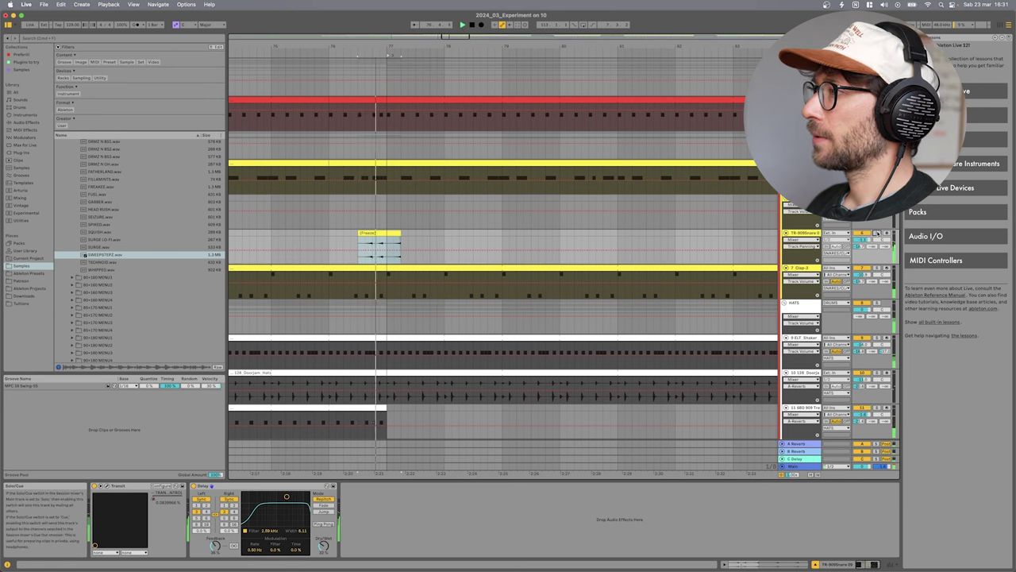
left_click(390, 241)
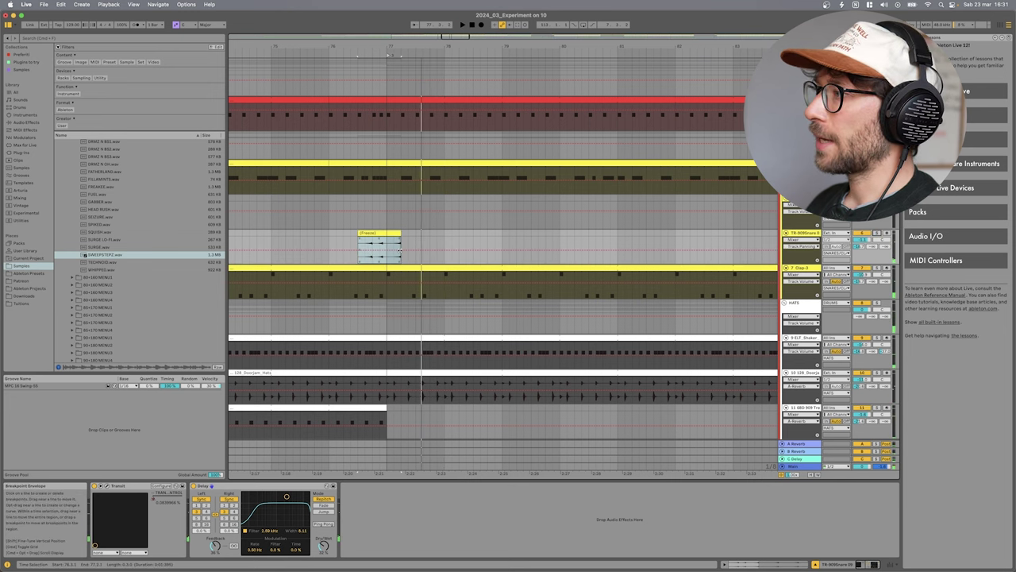
key("space")
key("space")
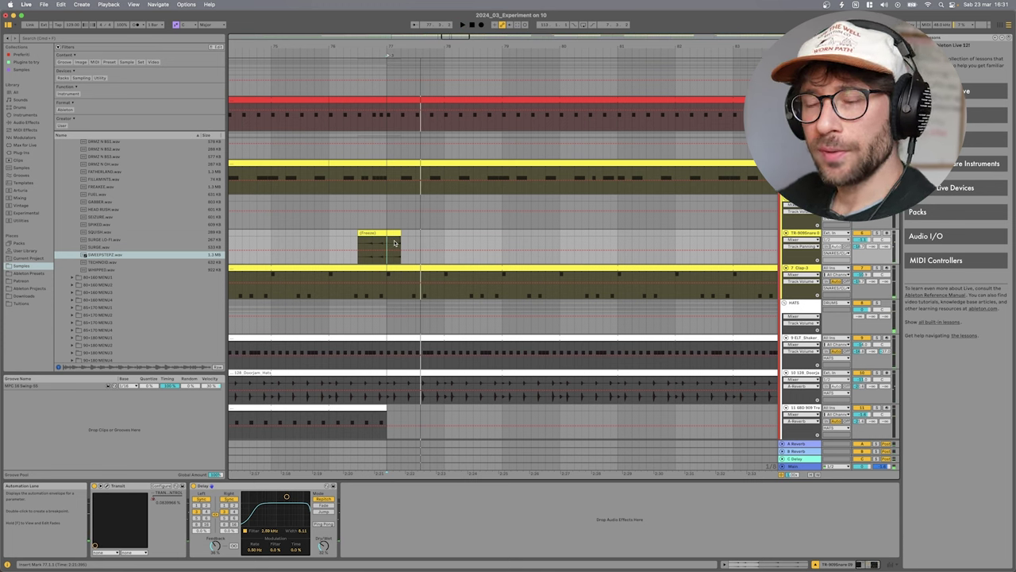
key("space")
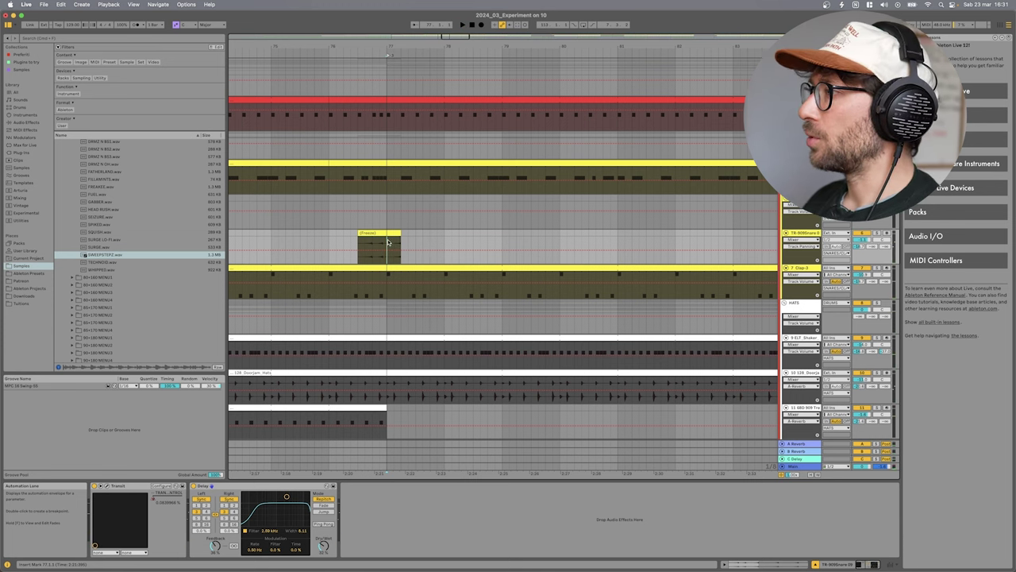
left_click(877, 235)
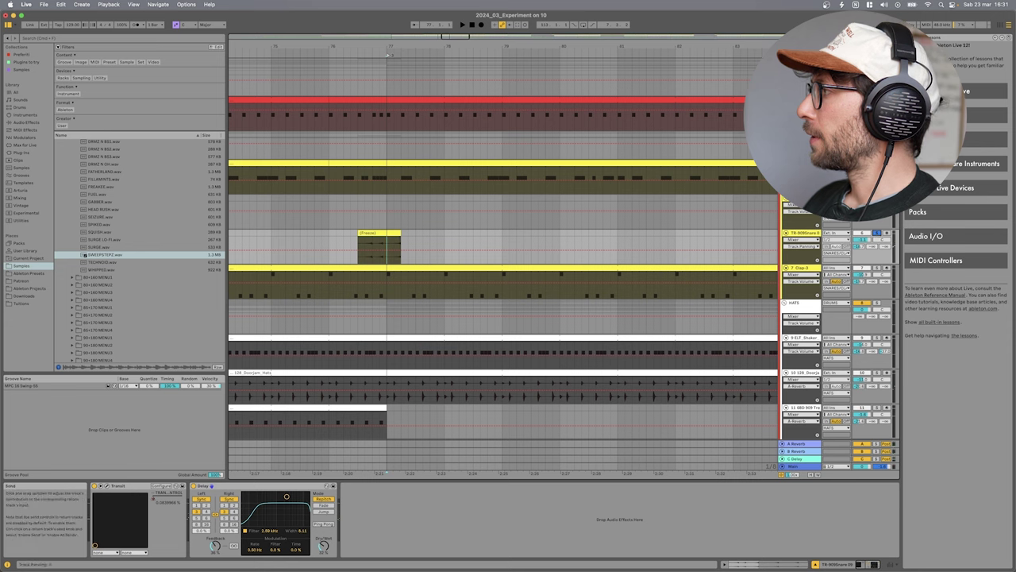
key("space")
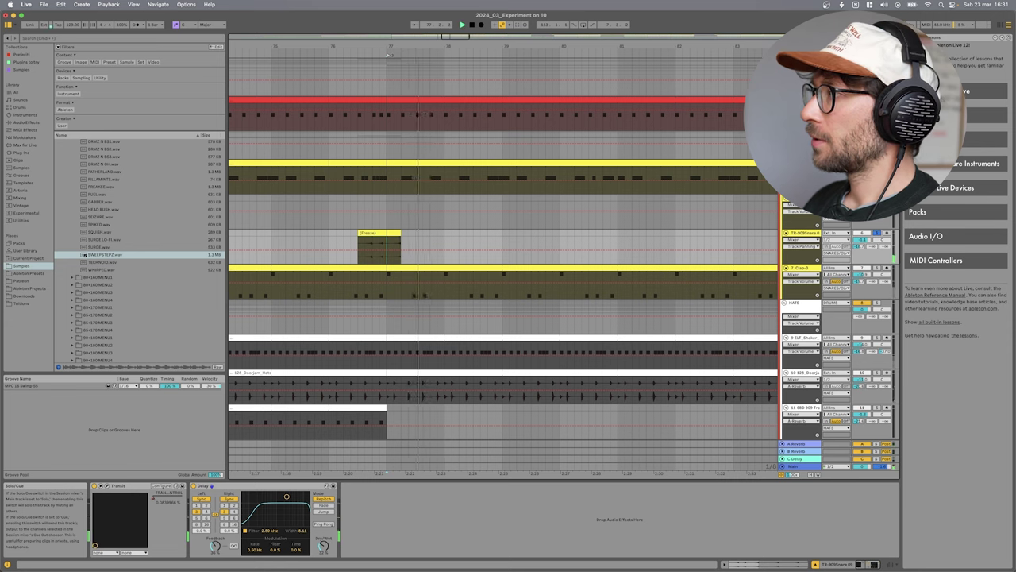